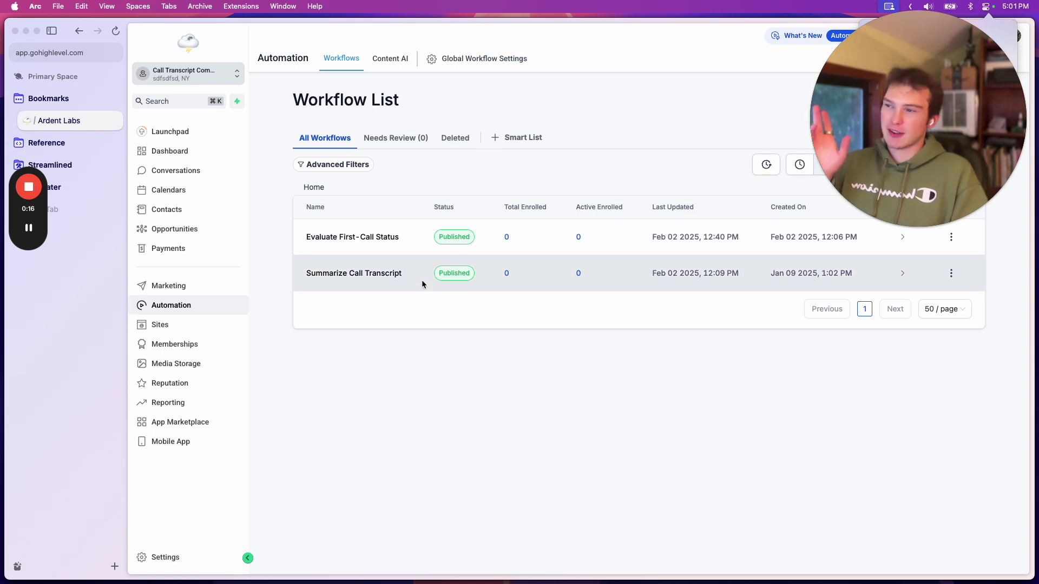
Examine the structure and branches of the Evaluate First-Call Status workflow, and return to the workflow list
click(377, 245)
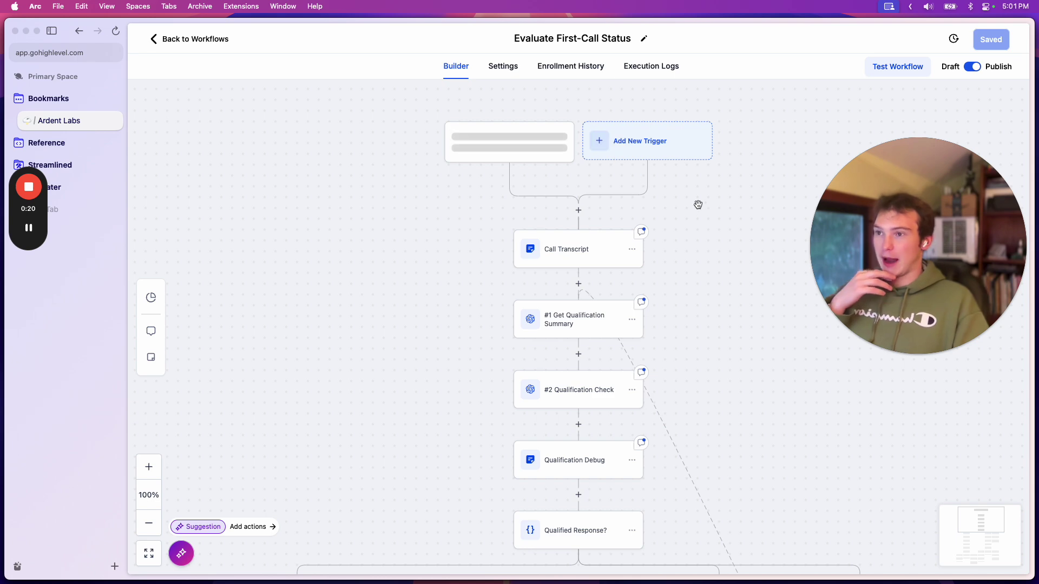
drag(697, 205, 640, 193)
drag(658, 232, 680, 267)
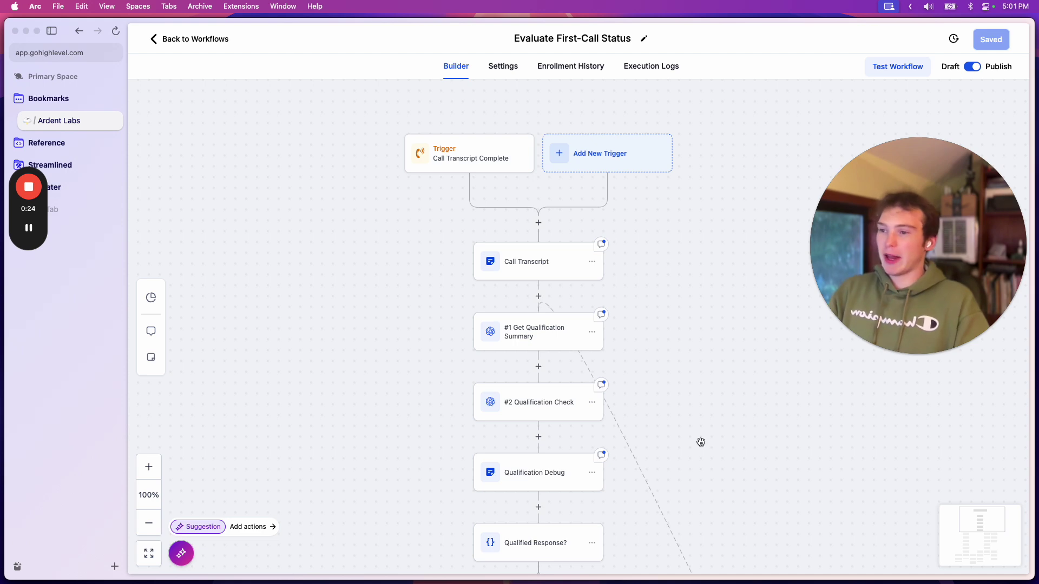
scroll(627, 292, down, 5)
scroll(625, 302, down, 2)
scroll(623, 302, down, 5)
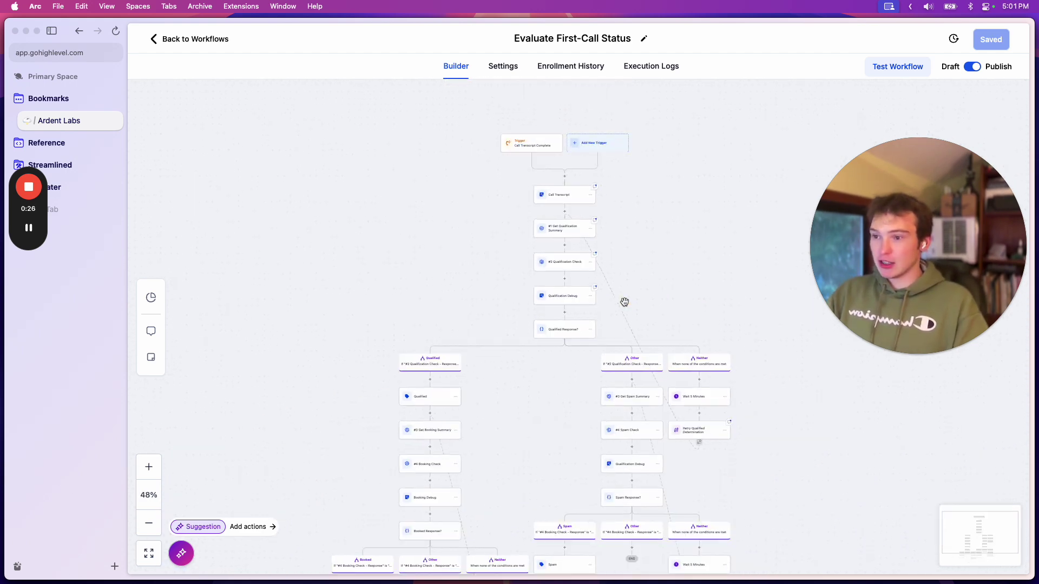
drag(621, 301, 573, 106)
drag(654, 276, 662, 427)
scroll(603, 318, up, 2)
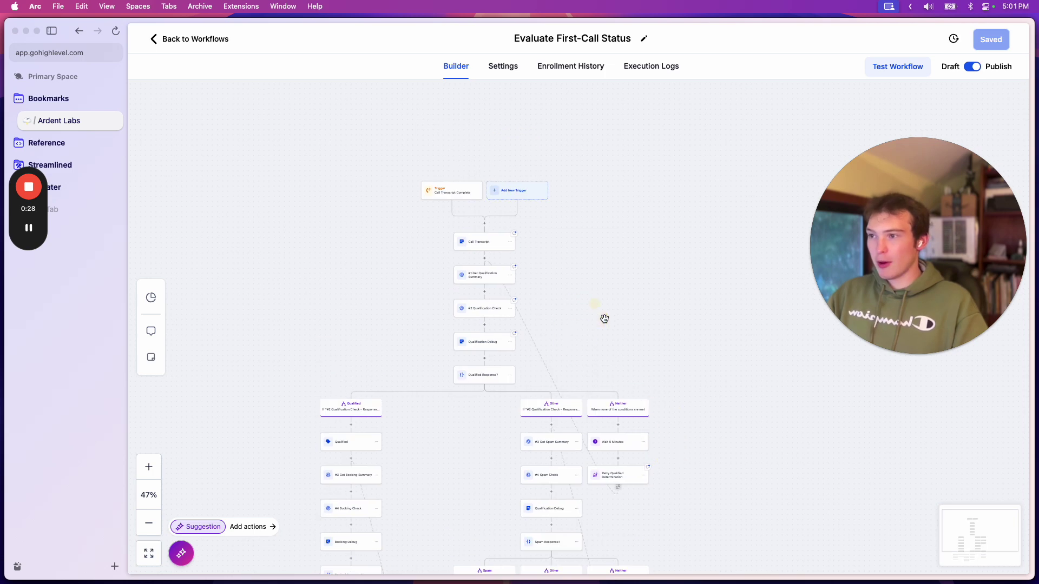
drag(602, 317, 596, 267)
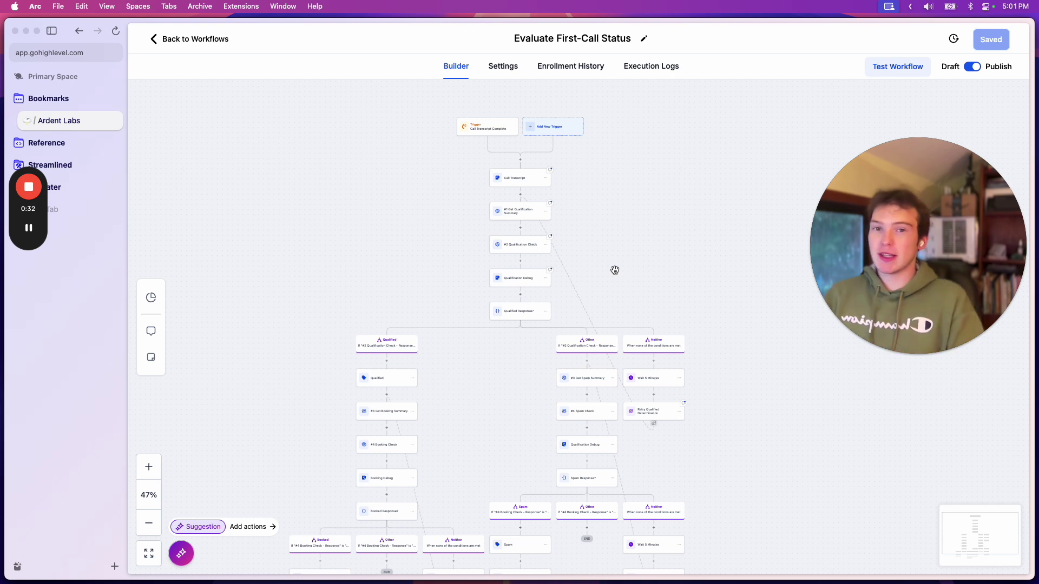
click(196, 39)
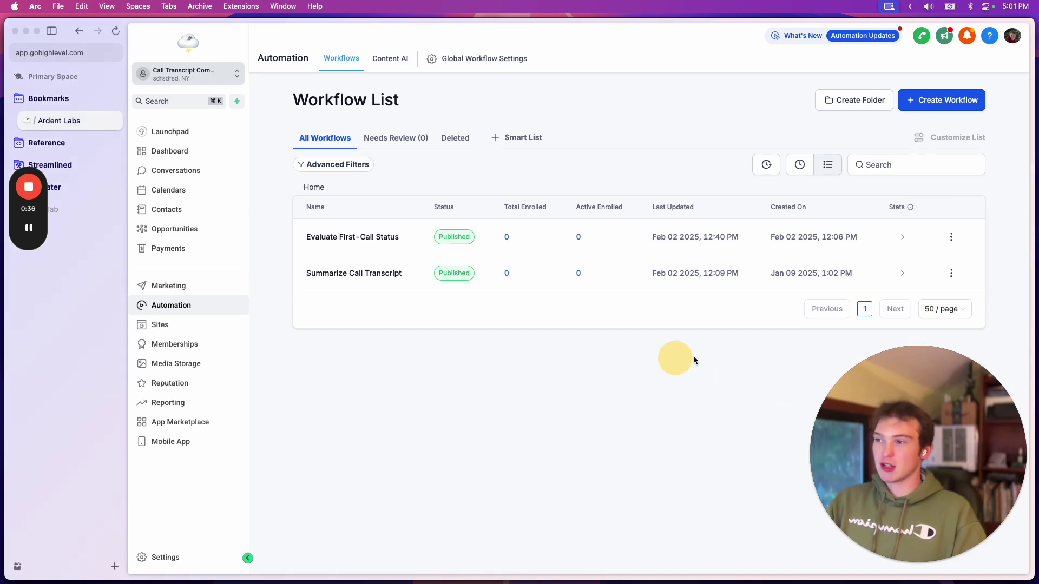
click(951, 237)
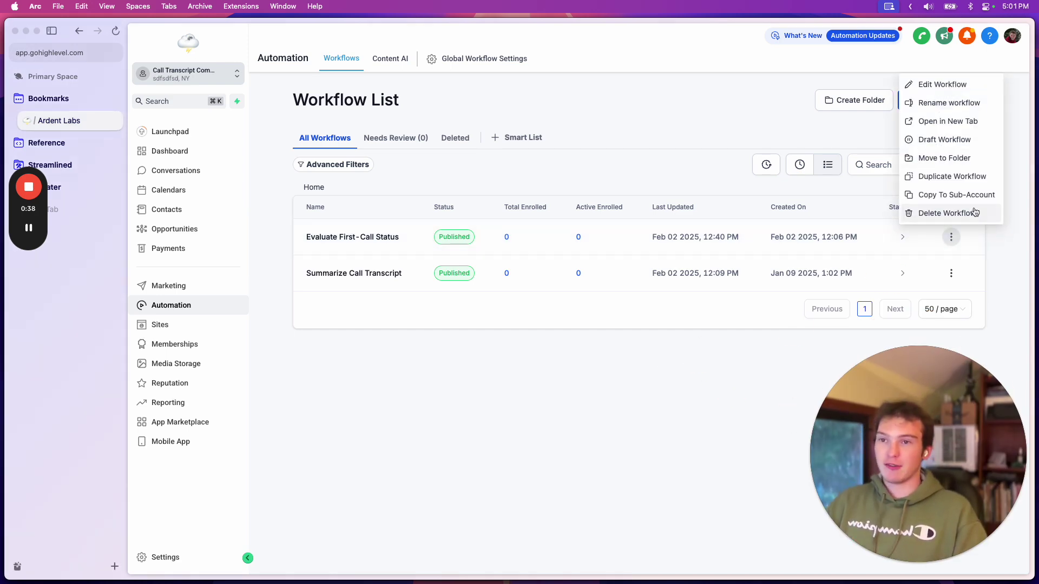
click(952, 176)
double_click(651, 338)
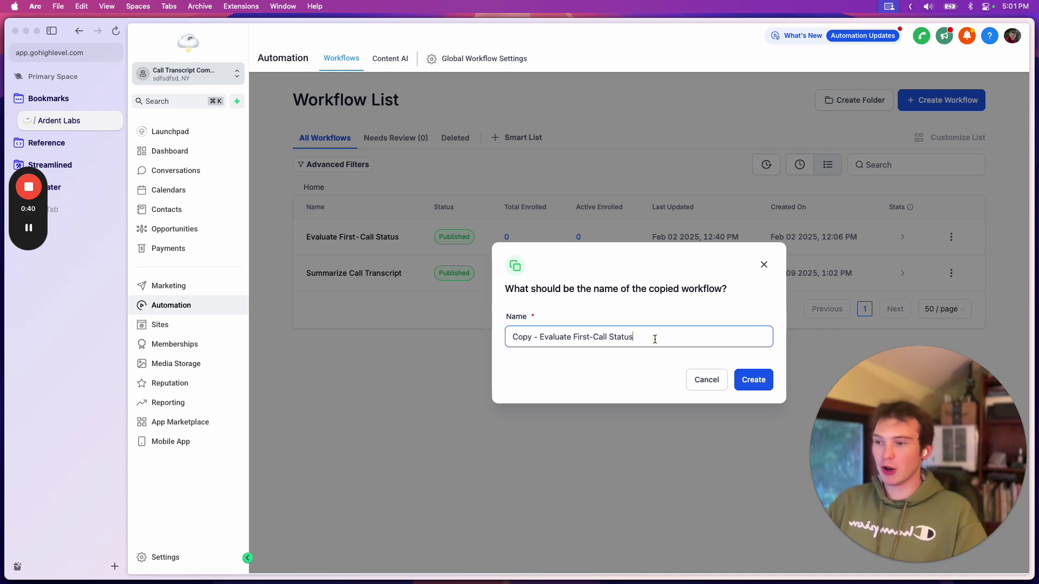
click(765, 265)
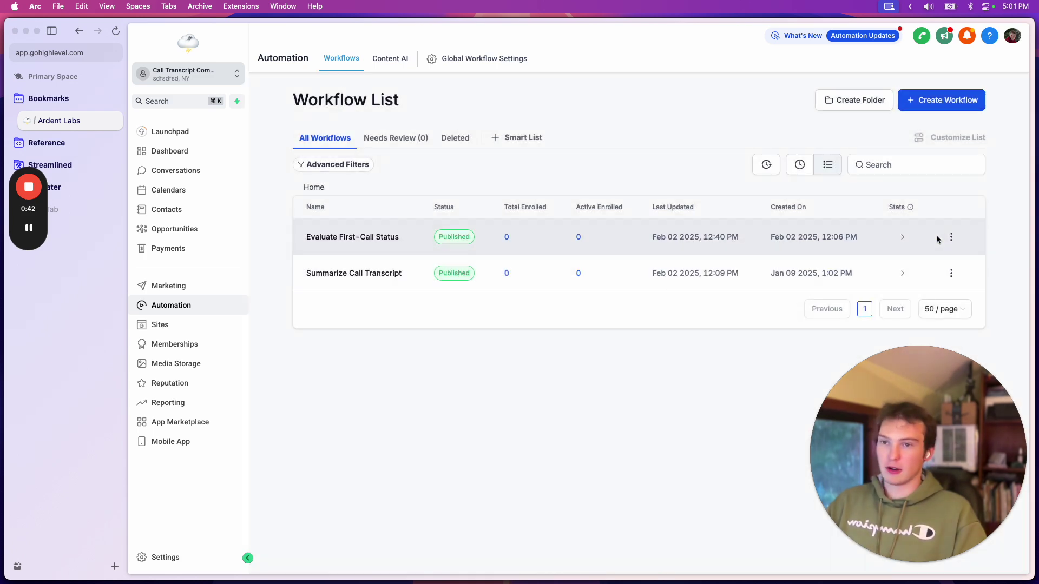
click(951, 237)
click(940, 195)
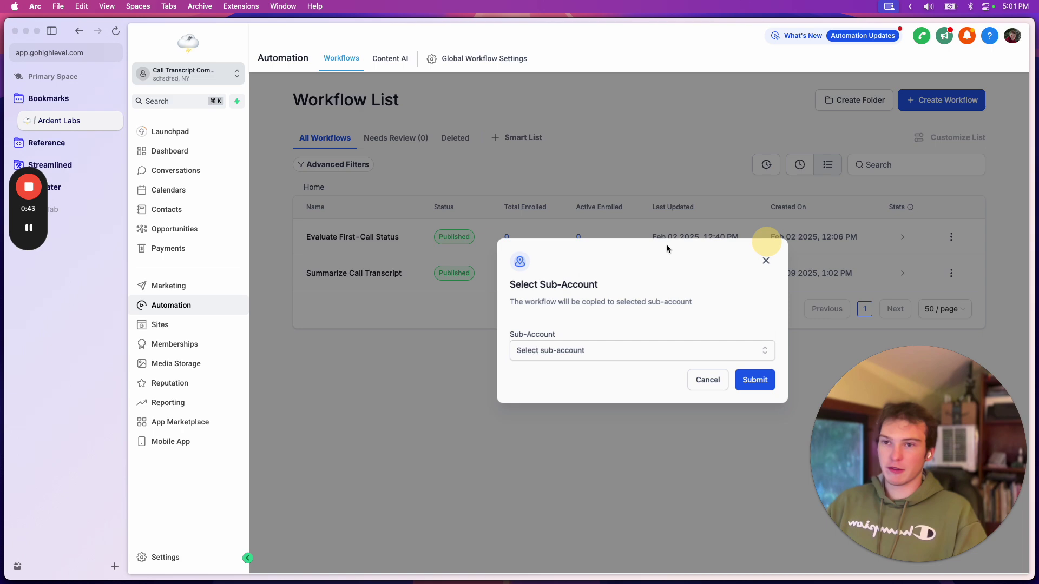
click(608, 353)
click(692, 299)
click(765, 263)
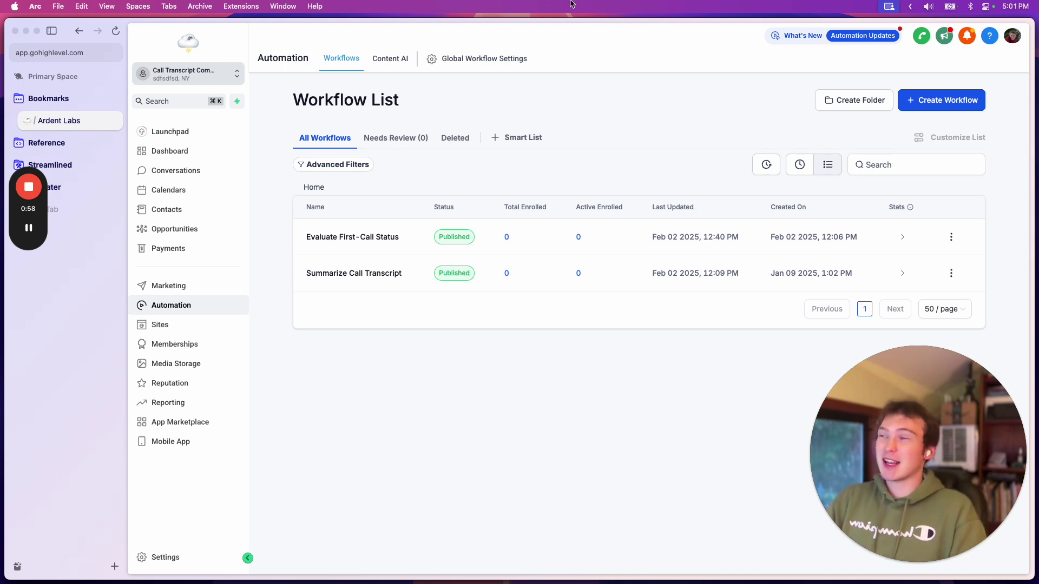
Switch to the agency view and look through its sub-accounts for the Call Transcript Completed snapshot accounts
click(205, 74)
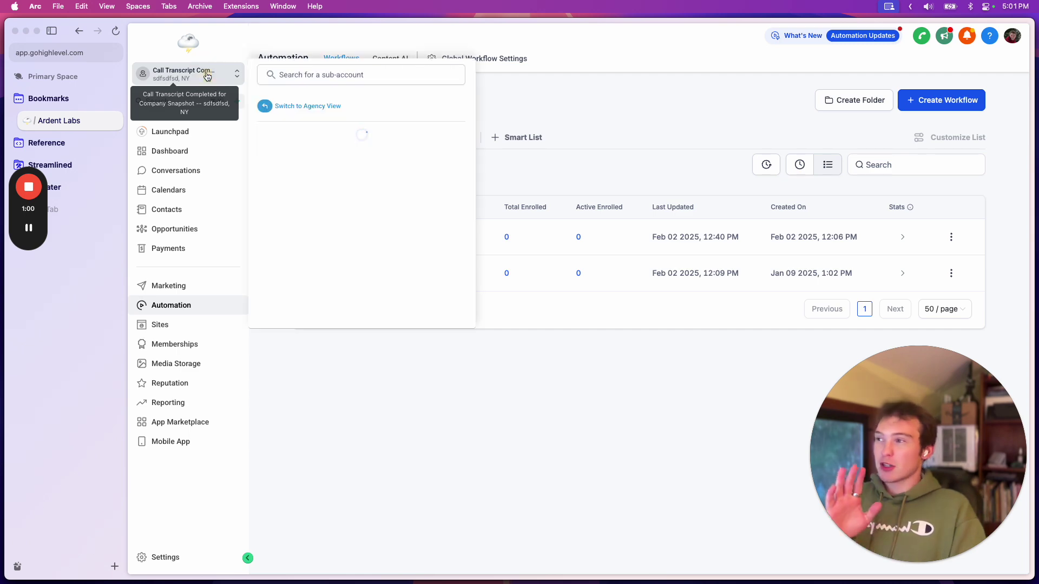
click(325, 107)
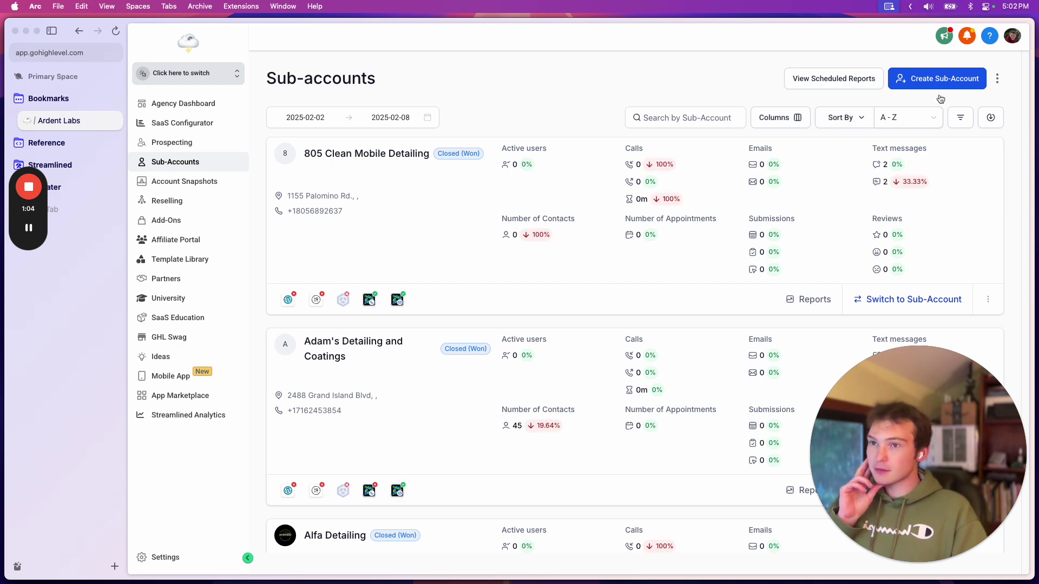
scroll(633, 226, down, 8)
scroll(644, 217, up, 6)
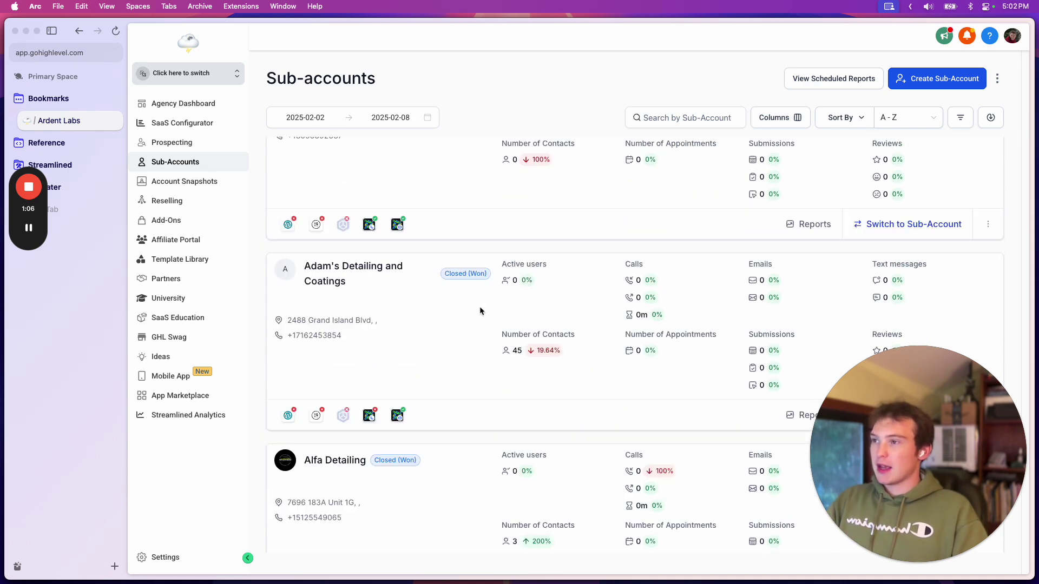
click(667, 115)
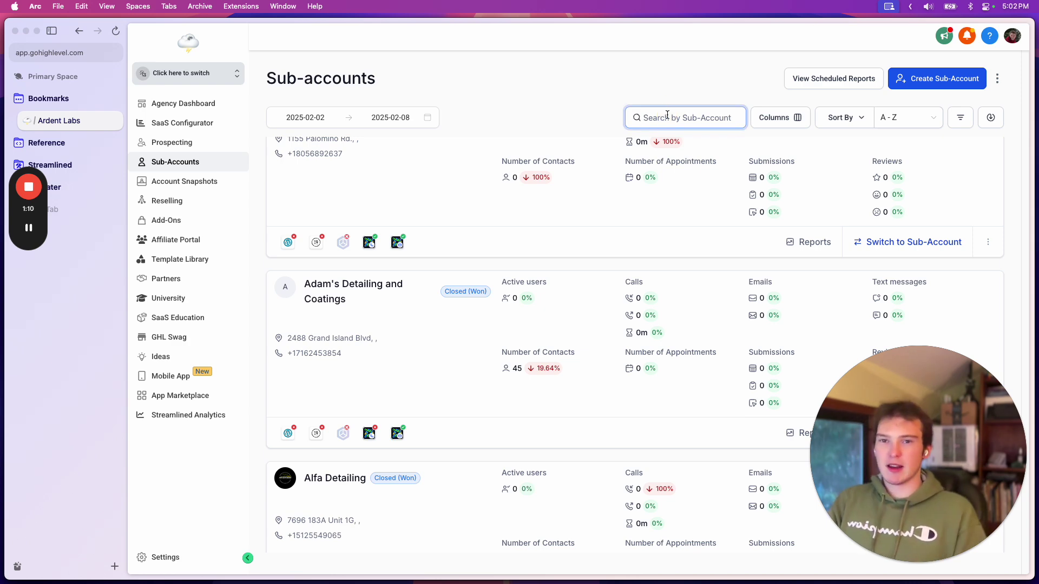
scroll(623, 407, up, 2)
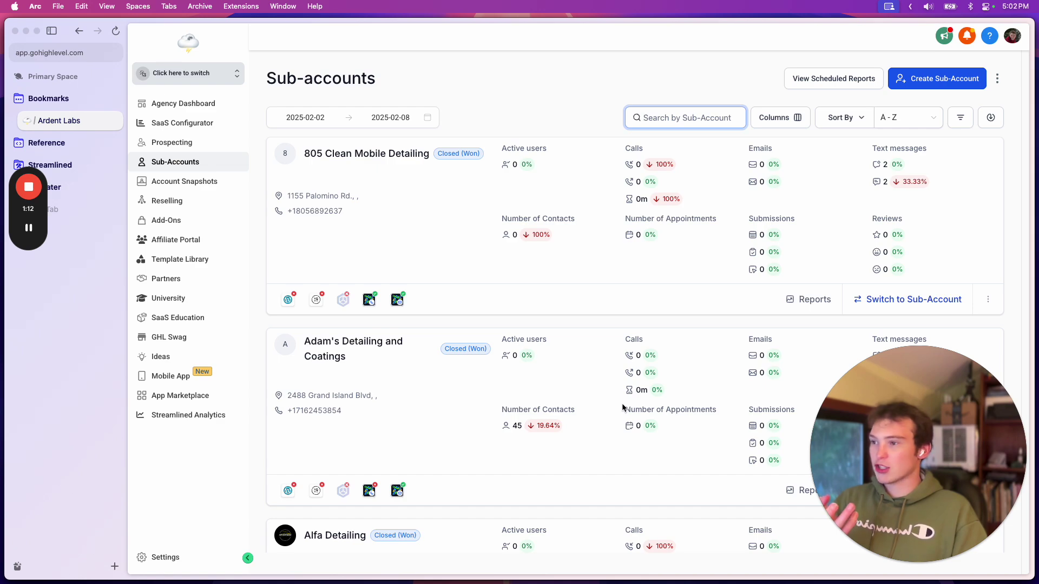
scroll(574, 357, down, 20)
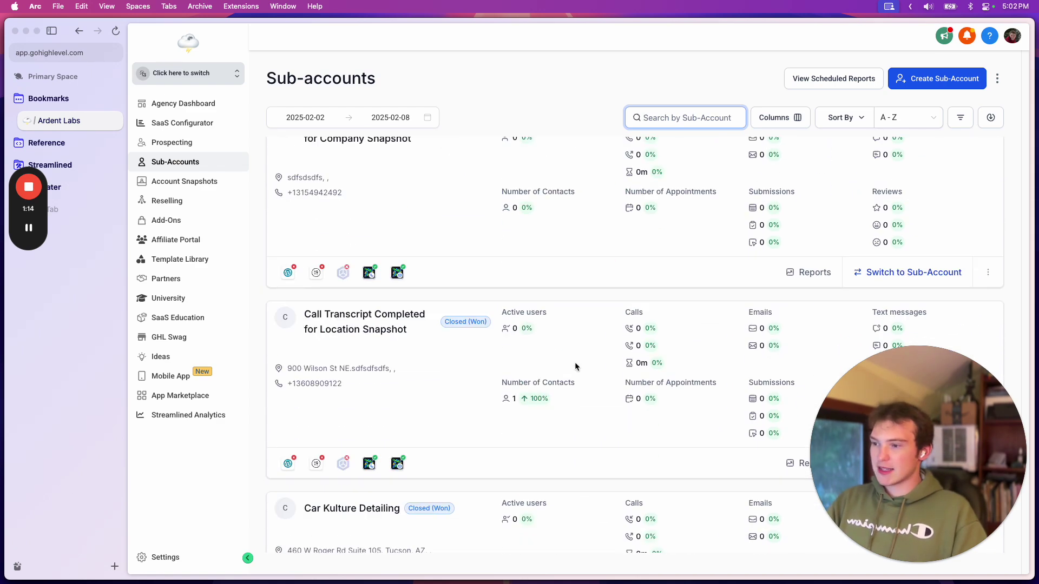
scroll(606, 368, up, 5)
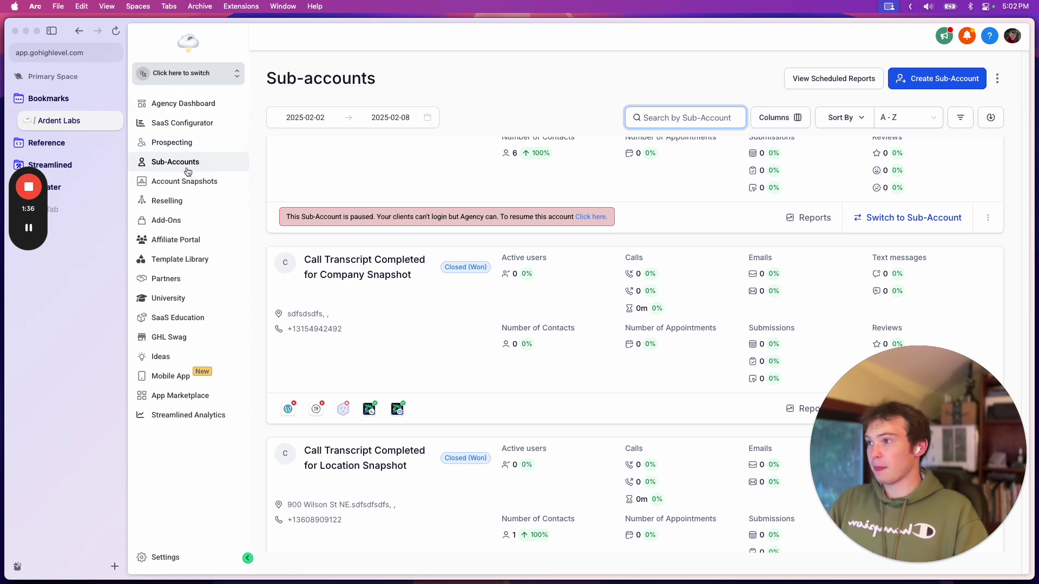
click(196, 184)
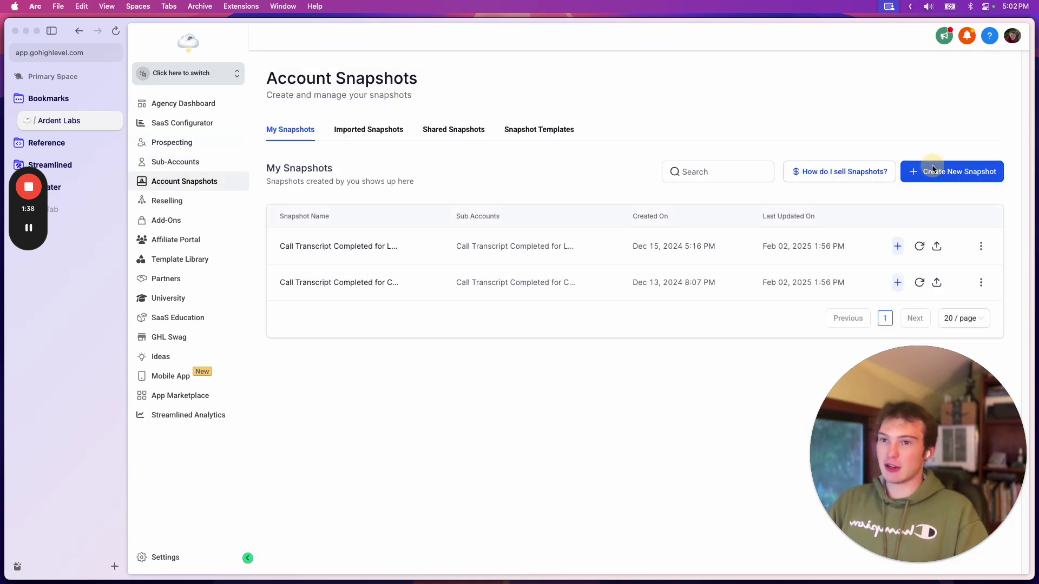
click(929, 170)
click(502, 275)
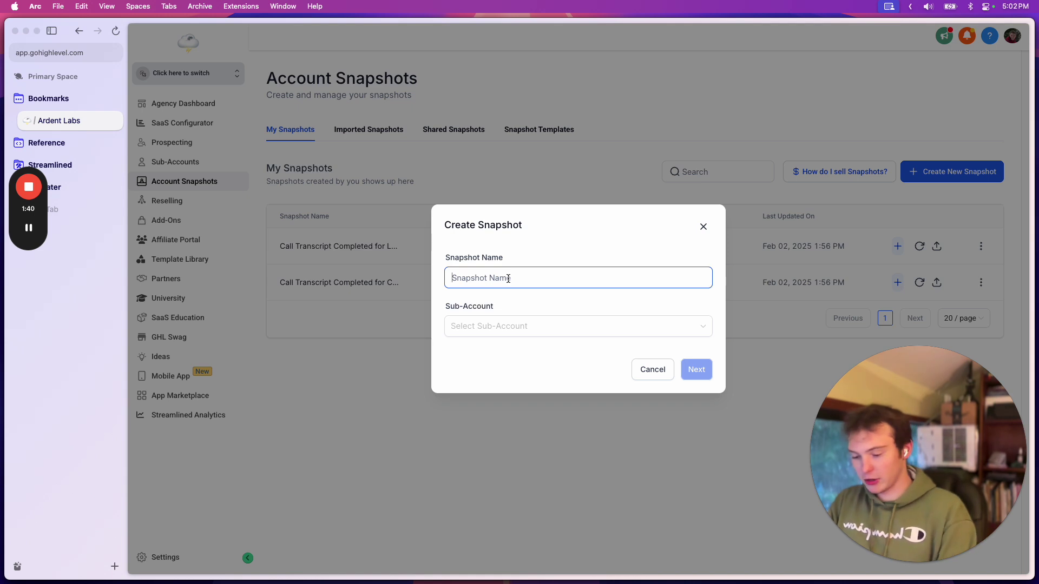
text(Default Snapshot)
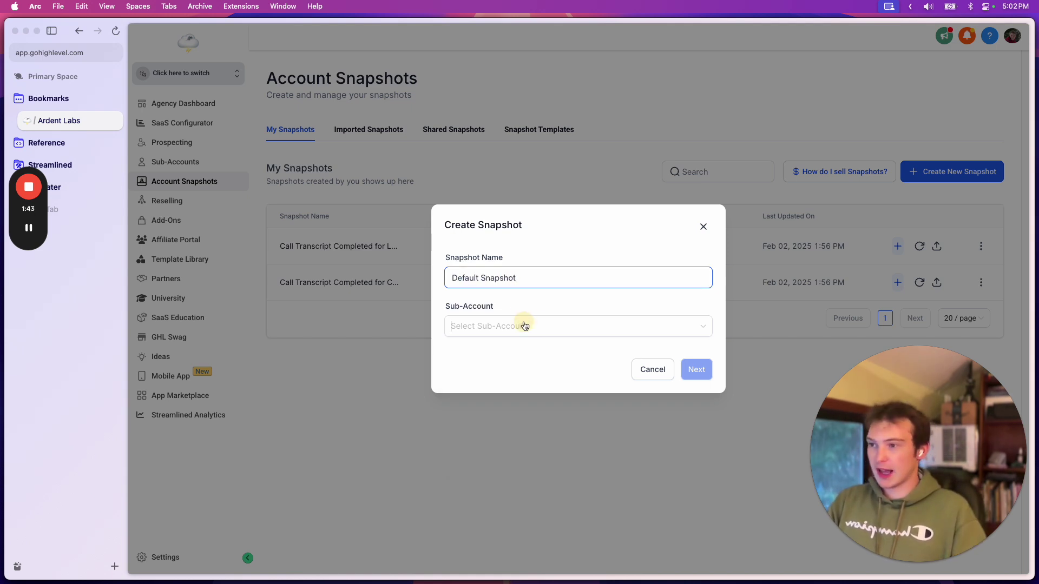
click(524, 325)
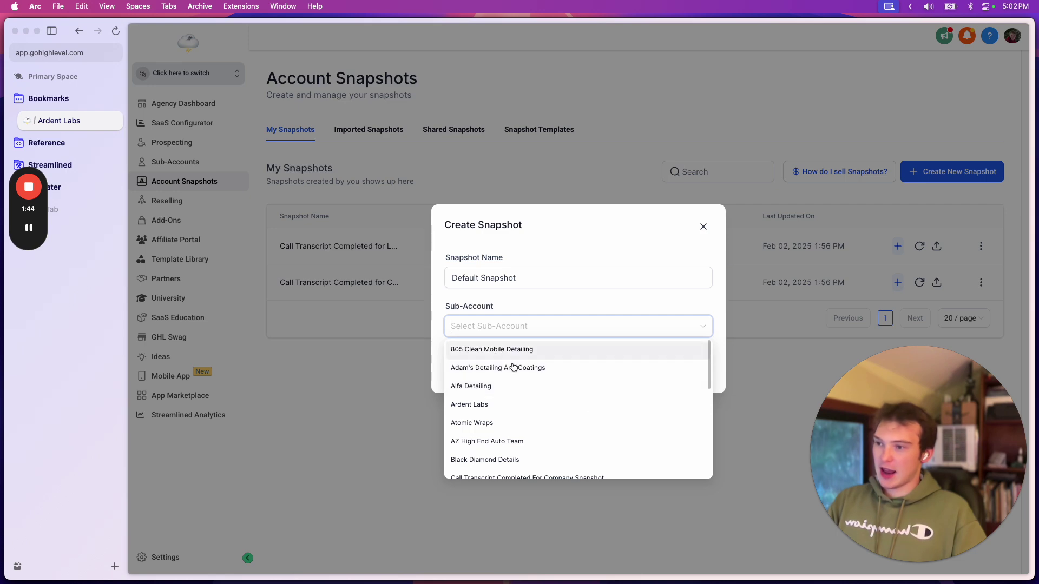
scroll(541, 422, down, 4)
click(541, 372)
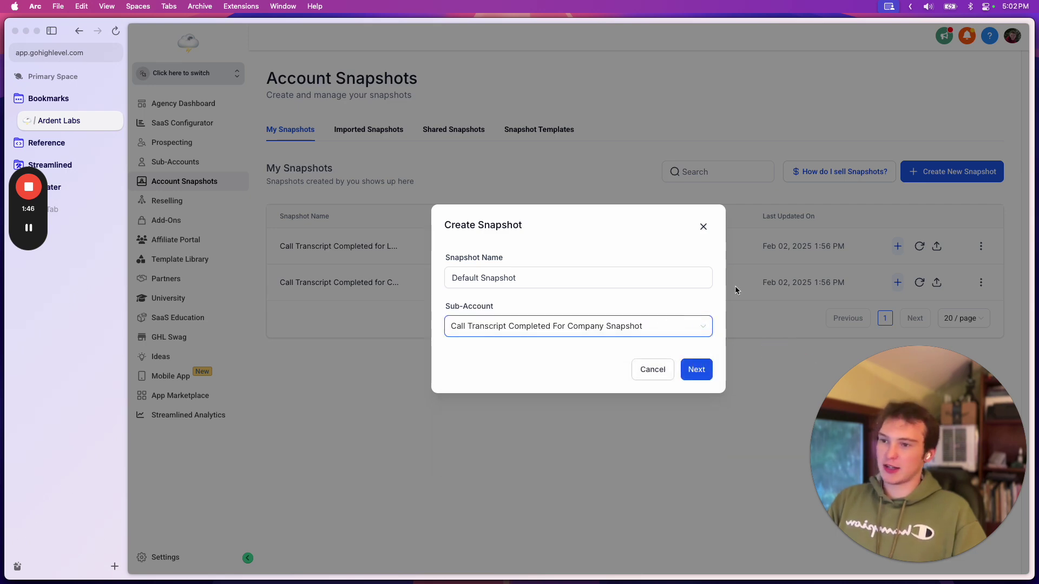
click(702, 225)
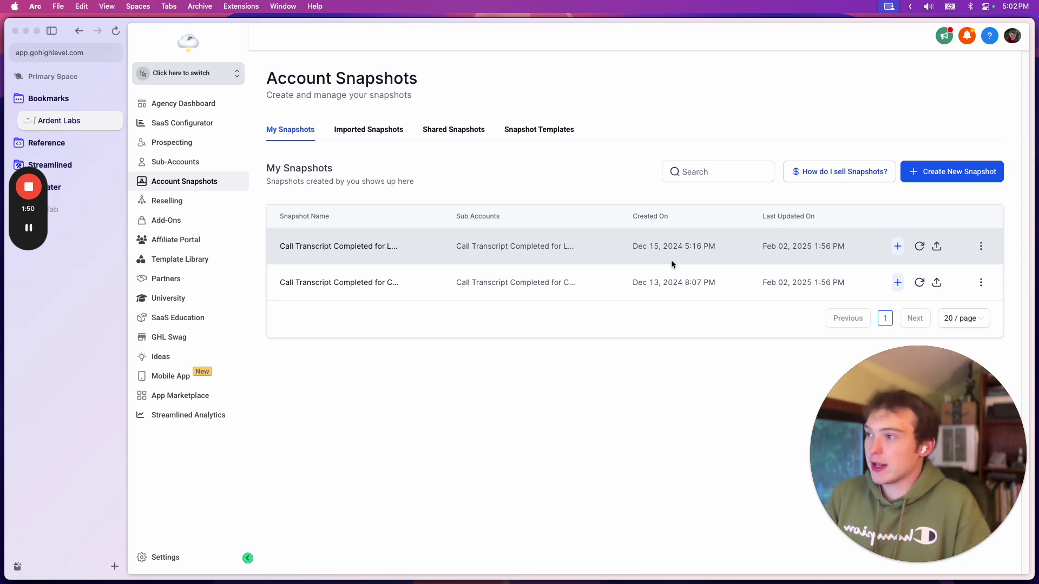
Search the agency's sub-accounts for "ardent" and open the Ardent Labs account details
click(203, 165)
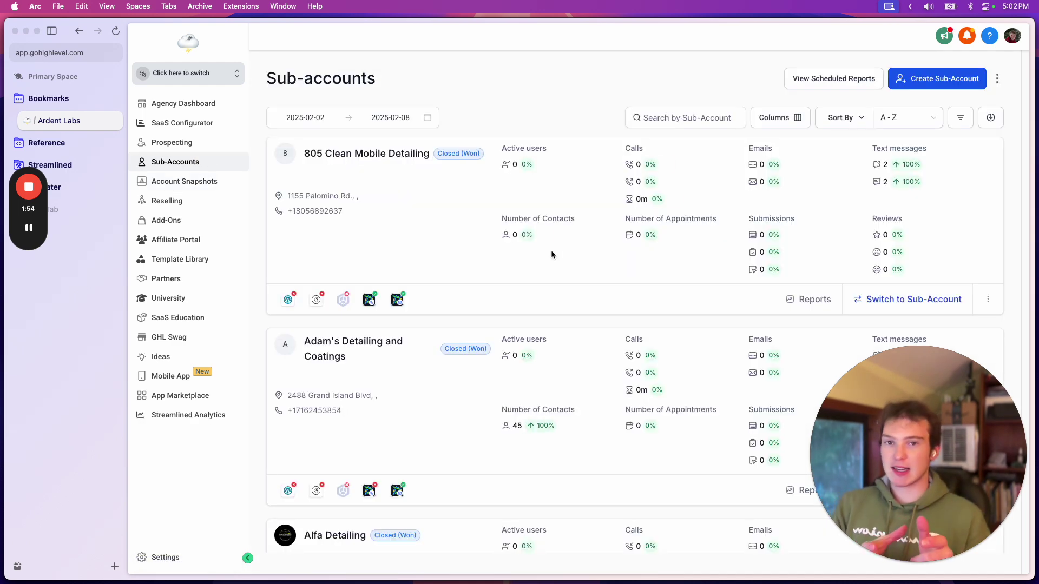
click(689, 114)
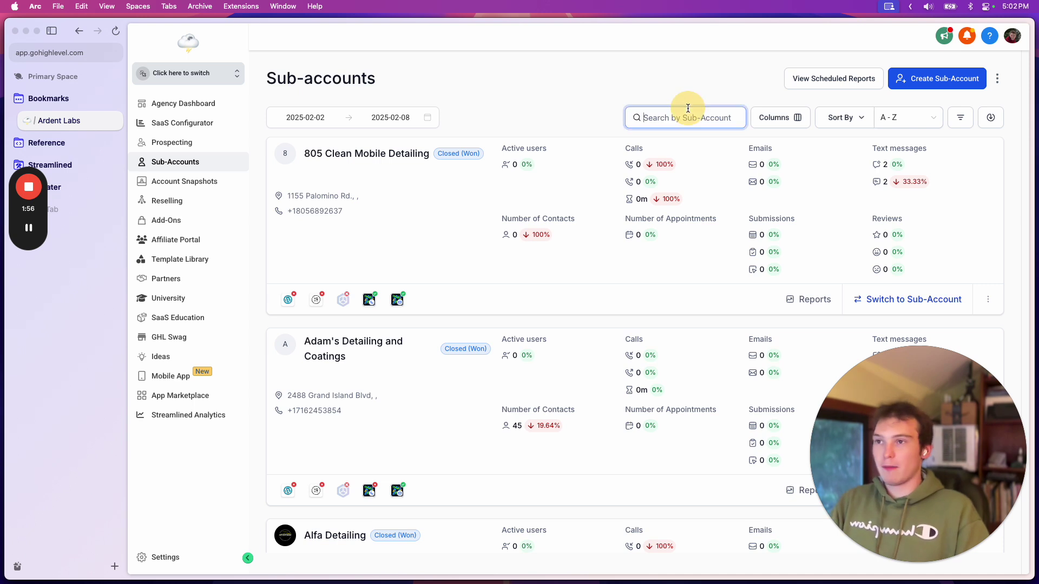
text(ardent)
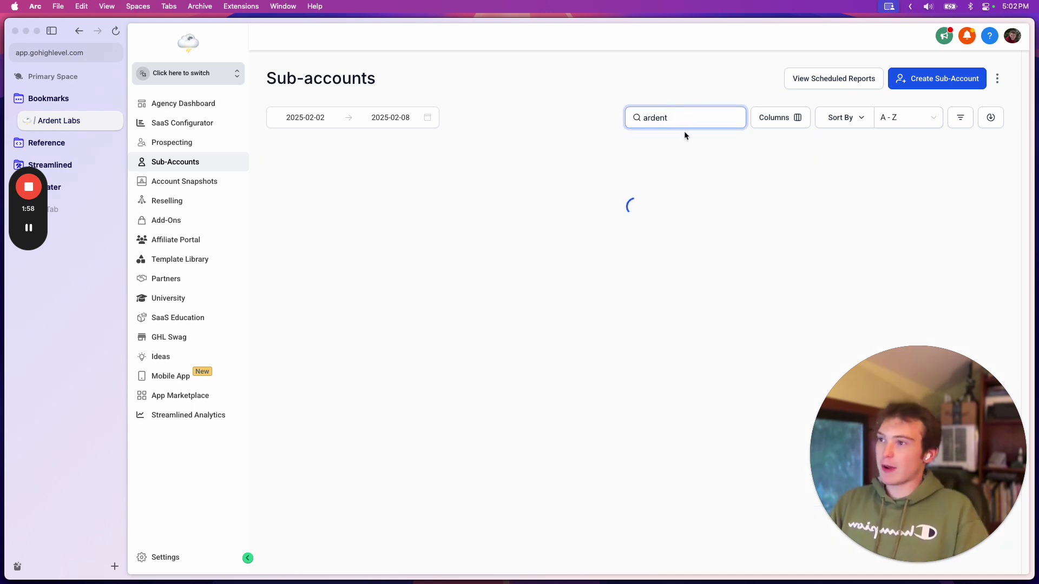
click(987, 299)
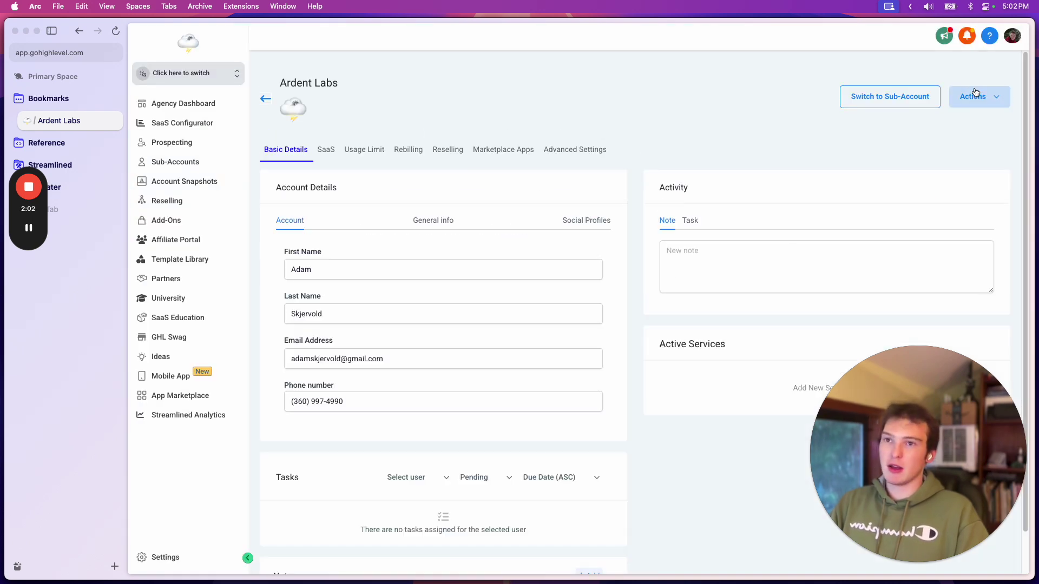
Start loading the snapshot "Own - Call Transcript Completed for Company" into the Ardent Labs sub-account and proceed to asset selection
click(973, 97)
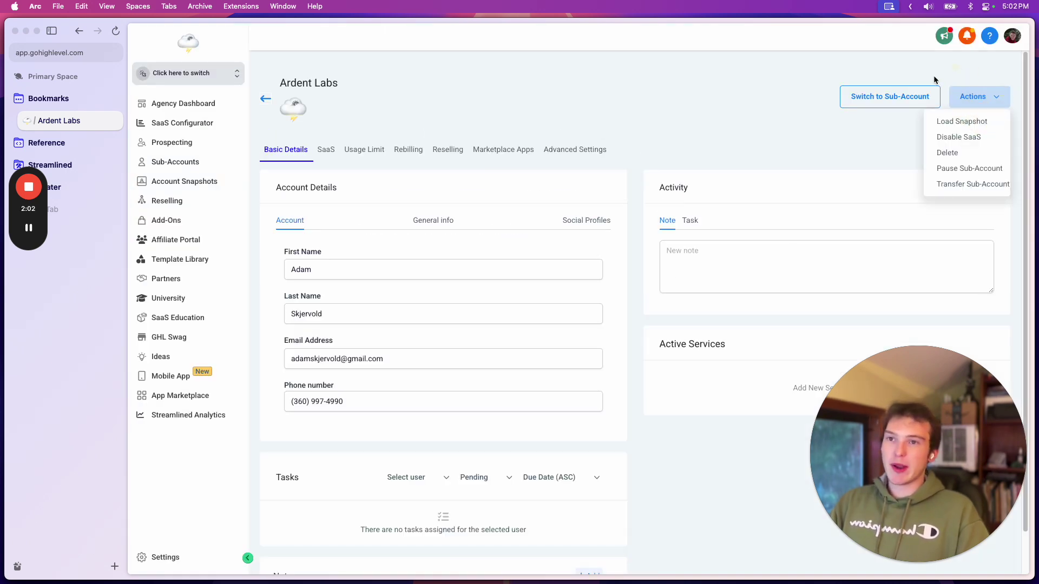
click(954, 123)
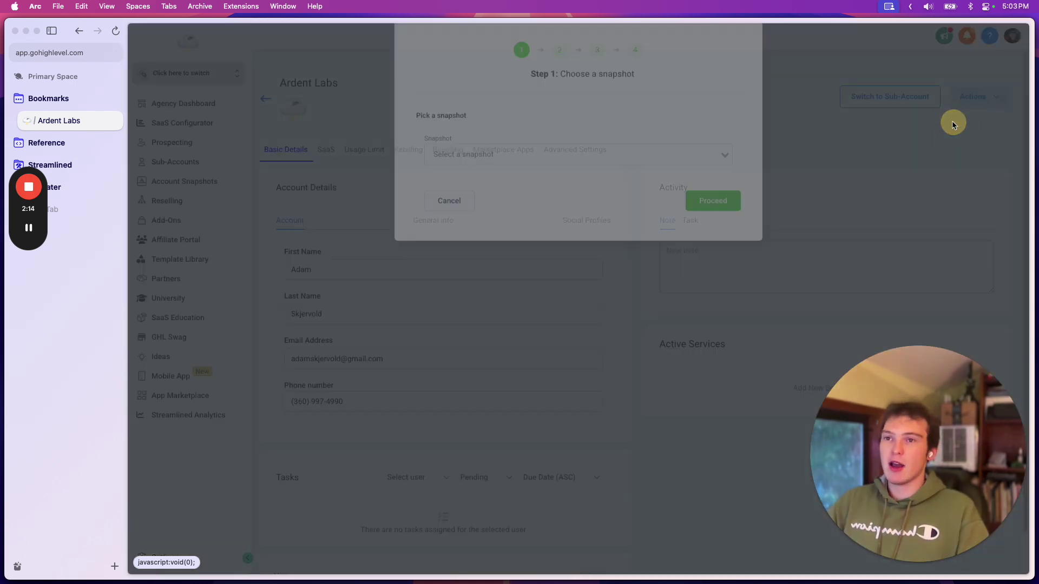
click(519, 207)
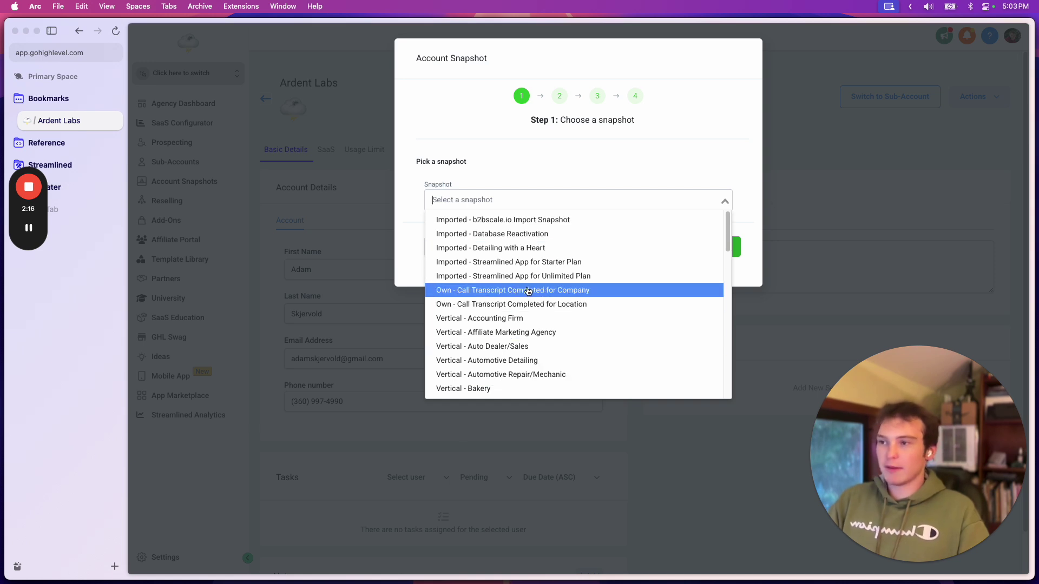
click(602, 292)
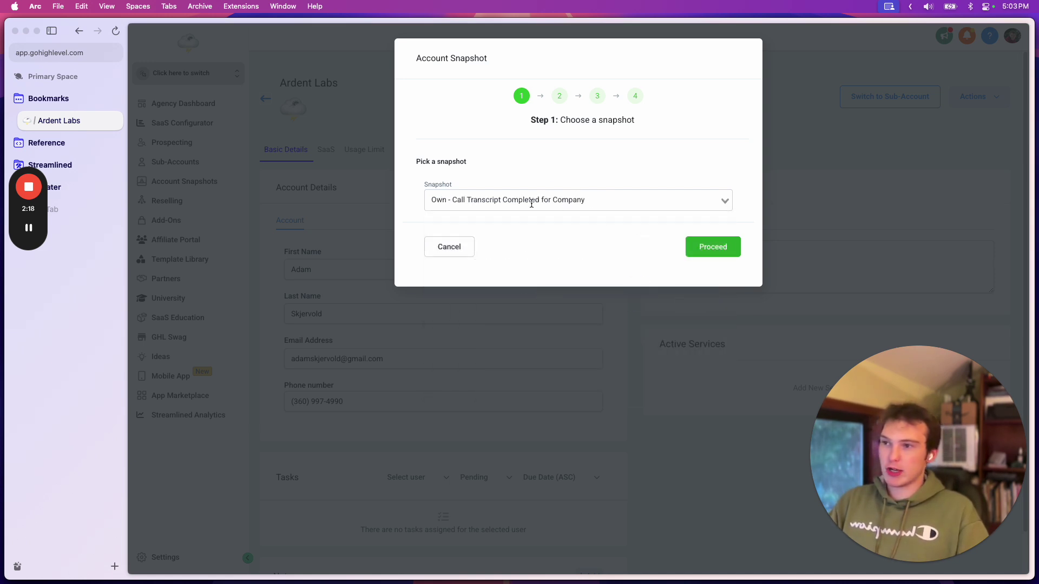
click(714, 247)
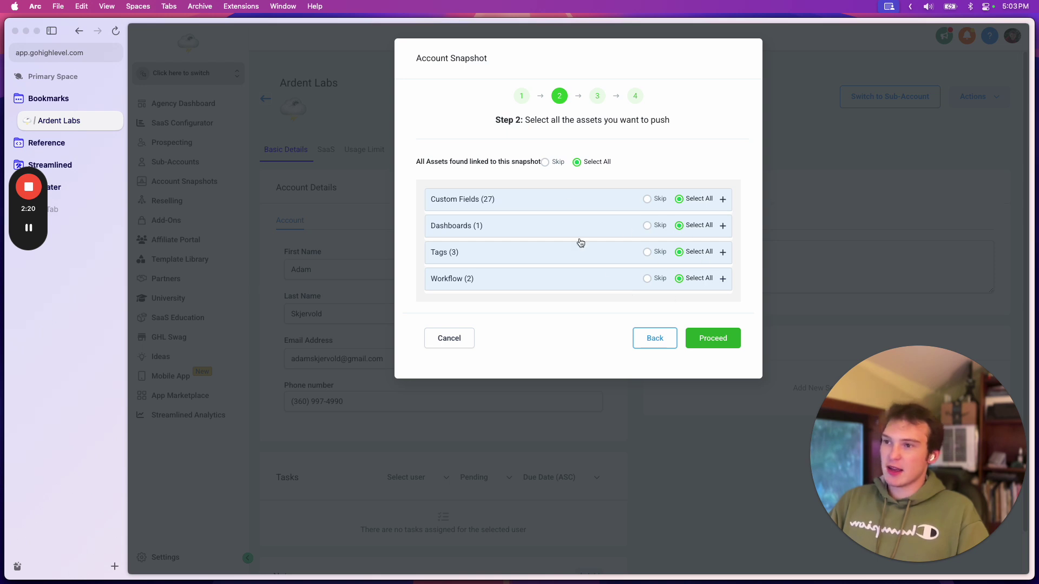
Skip all snapshot assets except the workflows, selecting all of them, and expand the workflow list
click(545, 162)
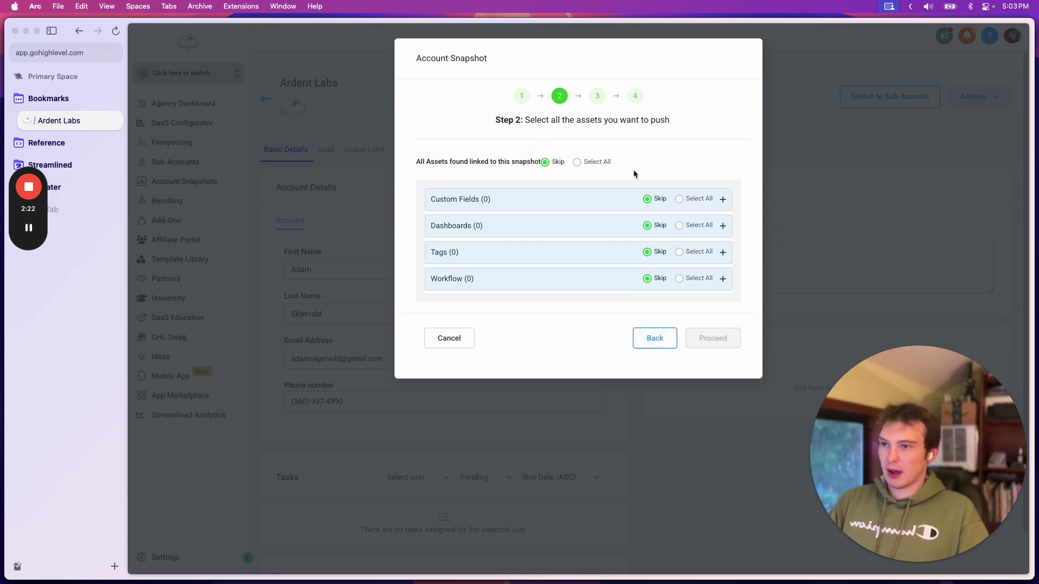
click(692, 280)
click(722, 278)
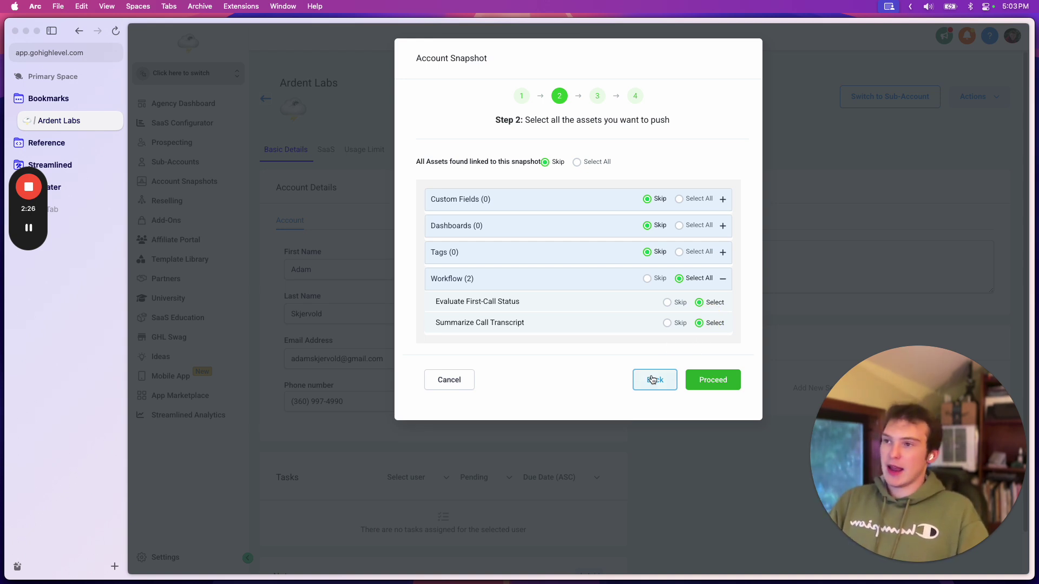
Proceed to the conflict check for the Ardent Labs snapshot load, keeping conflicting assets skipped, and cancel the load
click(714, 384)
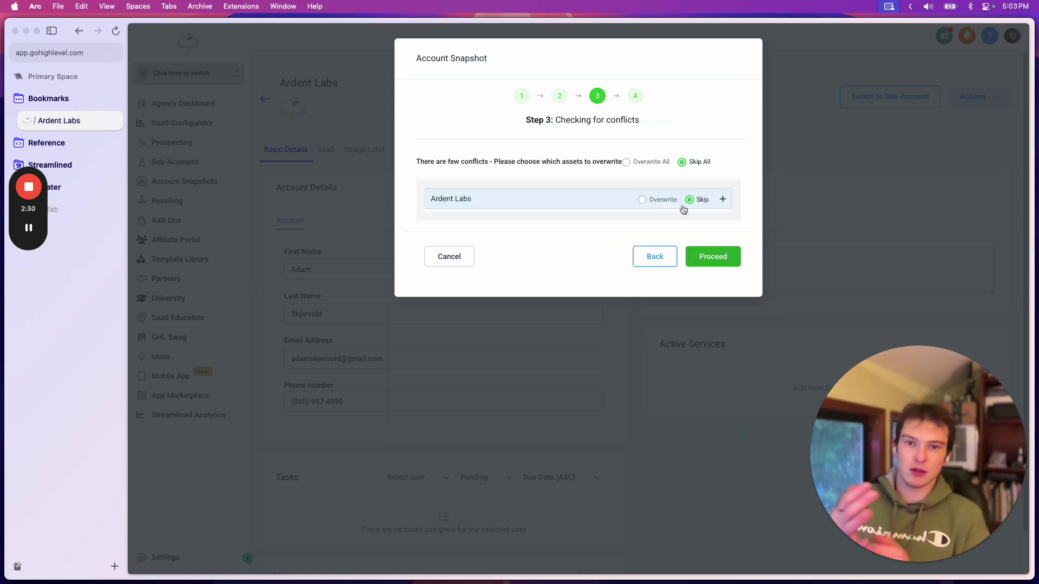
click(462, 256)
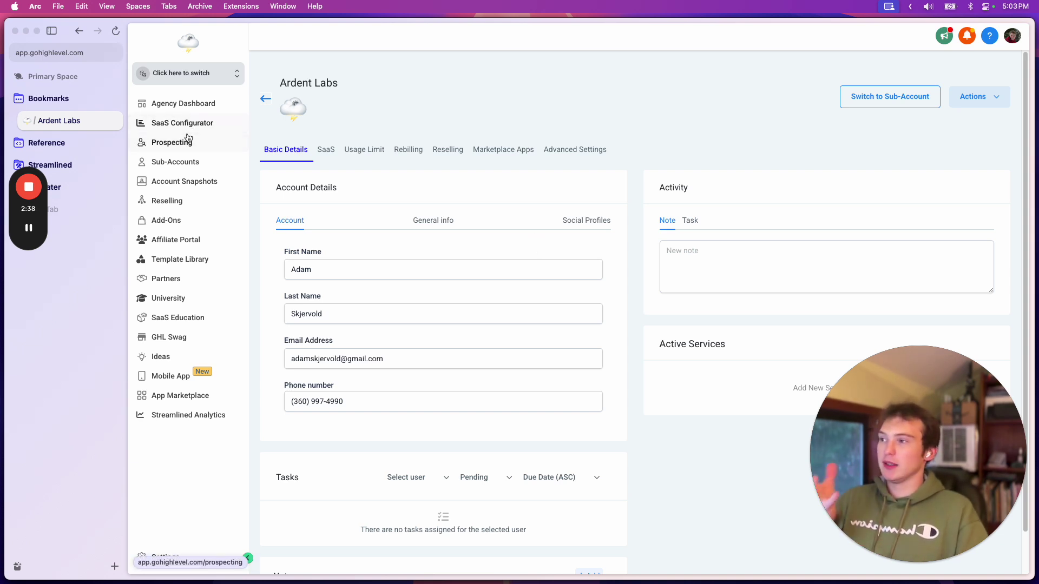
Look over the agency's account snapshots, and open the workflow list of the Call Transcript Completed for Company Snapshot sub-account
click(185, 181)
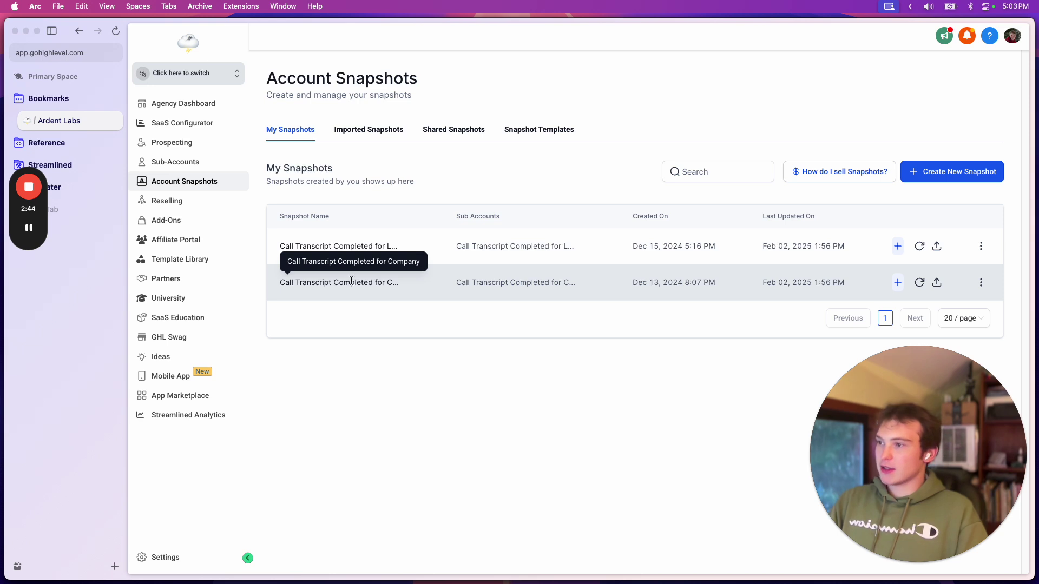
click(205, 86)
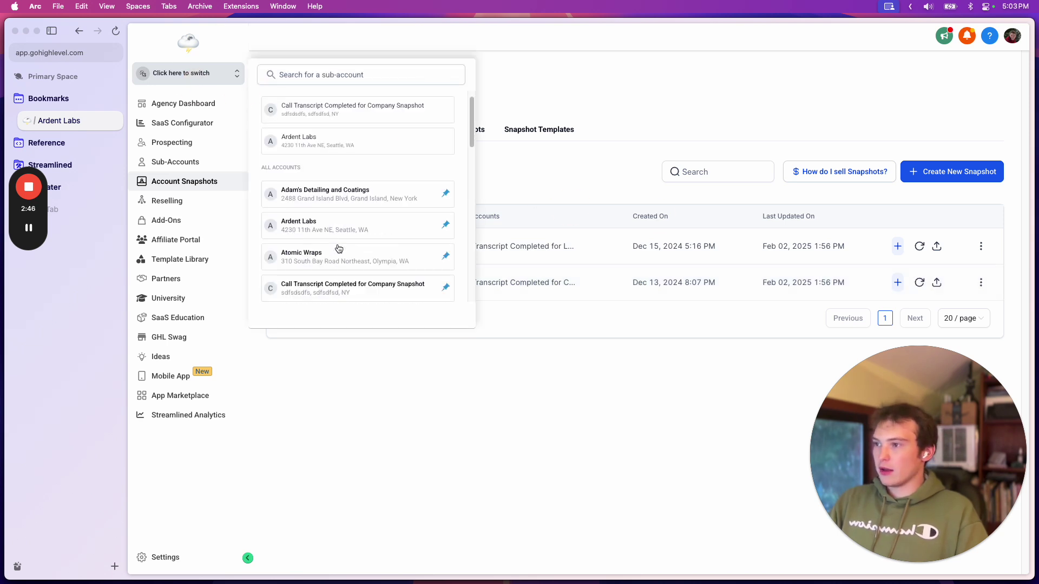
scroll(352, 260, down, 3)
click(373, 237)
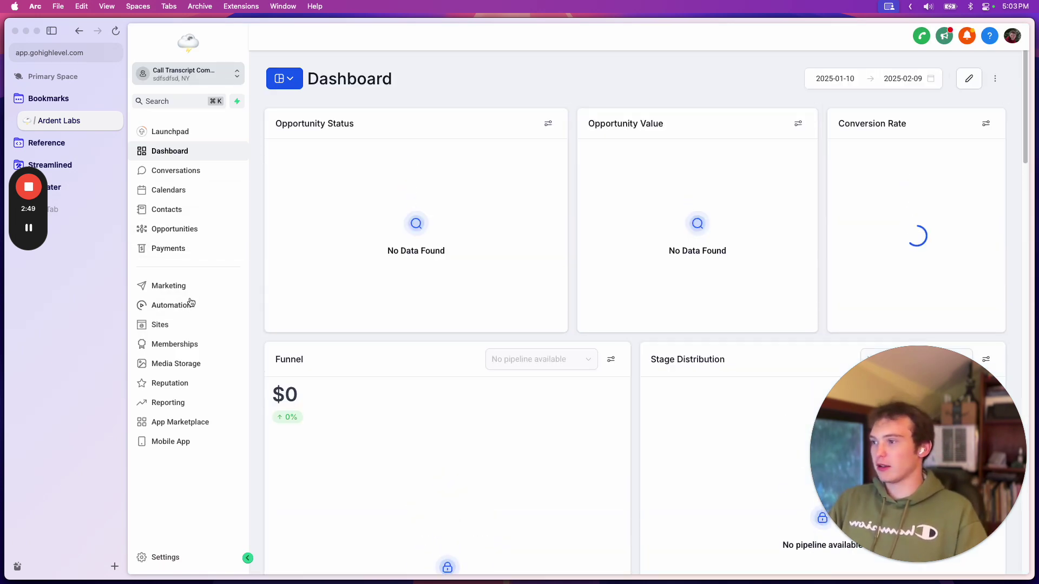
click(190, 304)
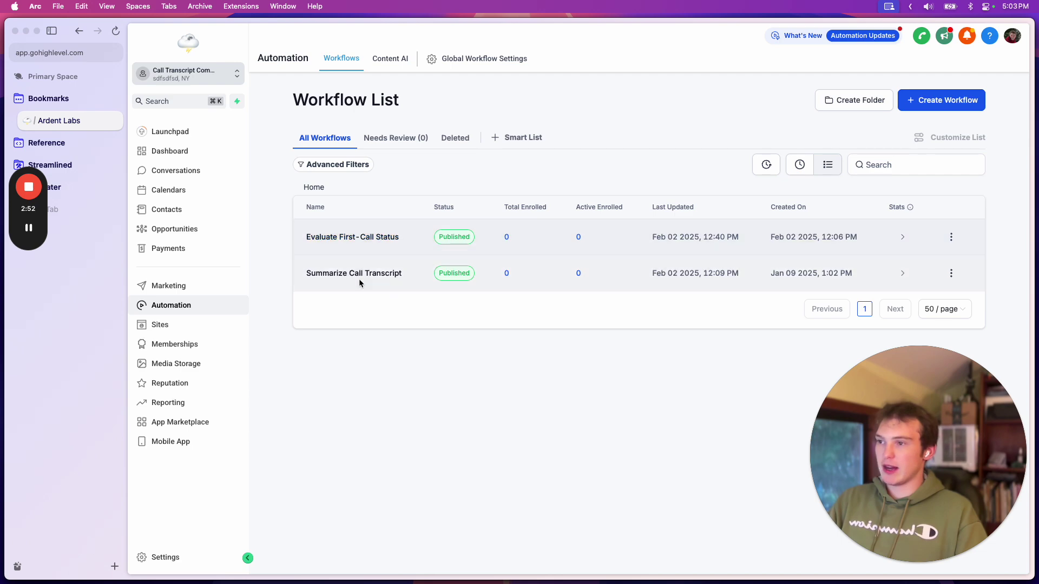
Examine the structure of the Evaluate First-Call Status workflow and return to the workflow list
click(360, 237)
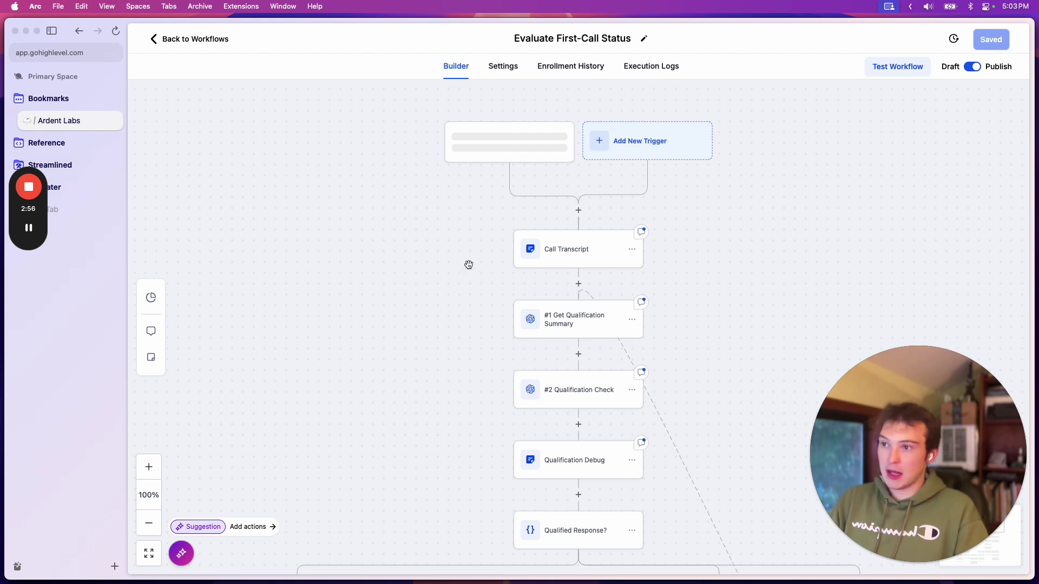
scroll(469, 265, down, 2)
scroll(458, 279, down, 5)
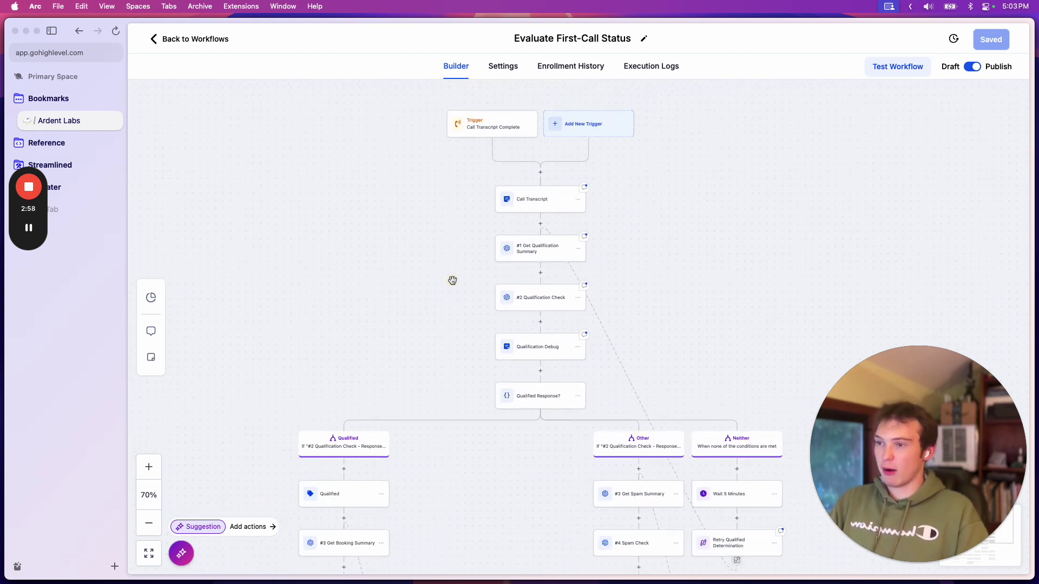
click(208, 39)
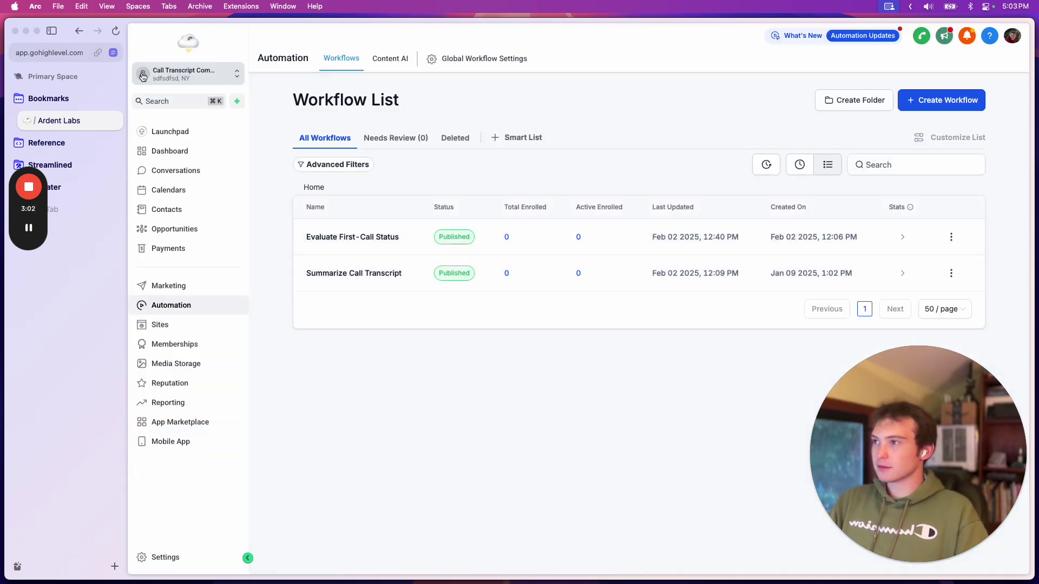
Return to the agency's account snapshots and start pushing the Call Transcript Completed for Company snapshot to its linked sub-accounts
click(184, 73)
click(291, 114)
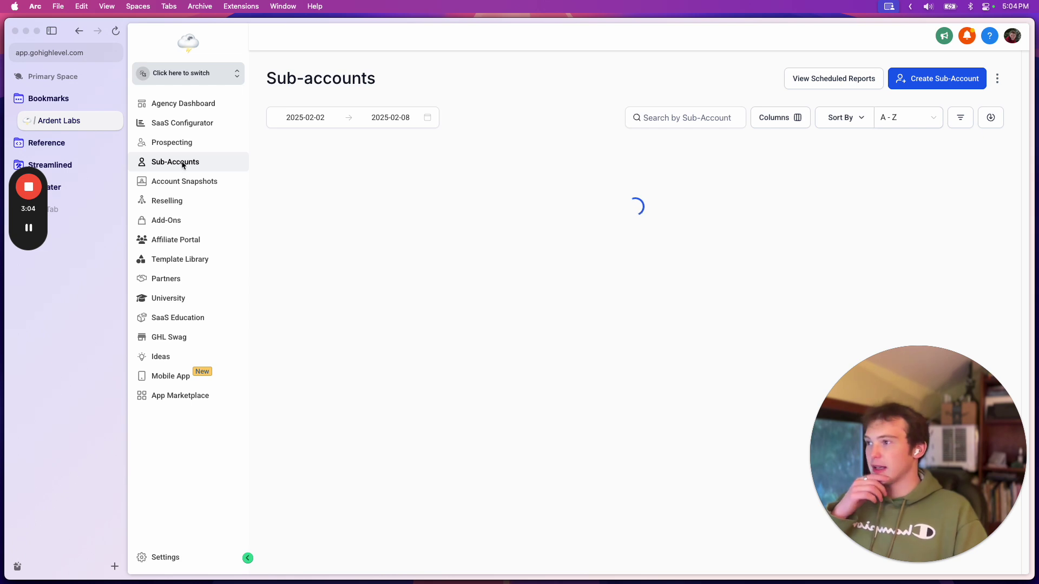
click(185, 182)
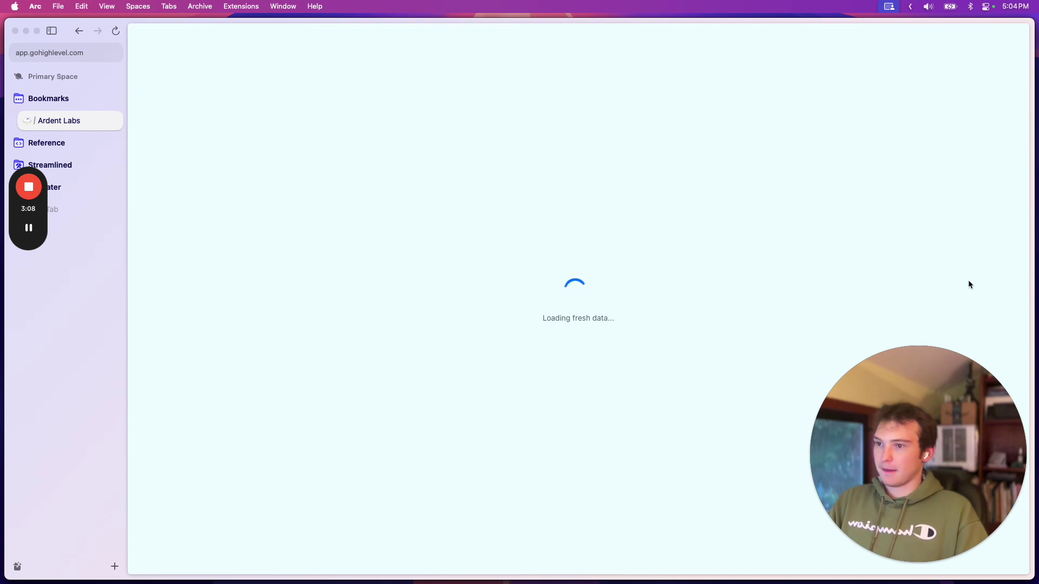
click(981, 282)
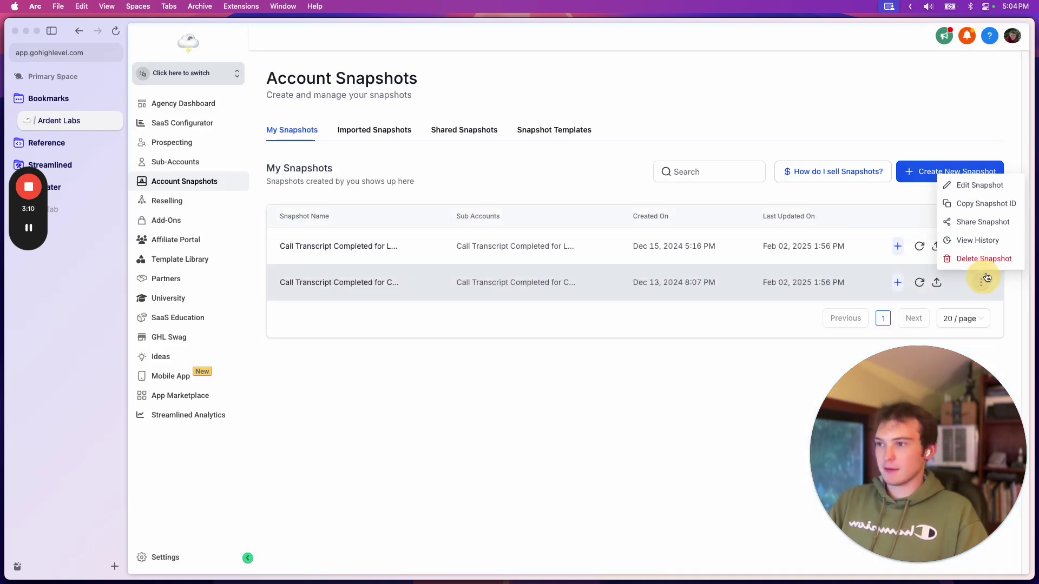
click(936, 283)
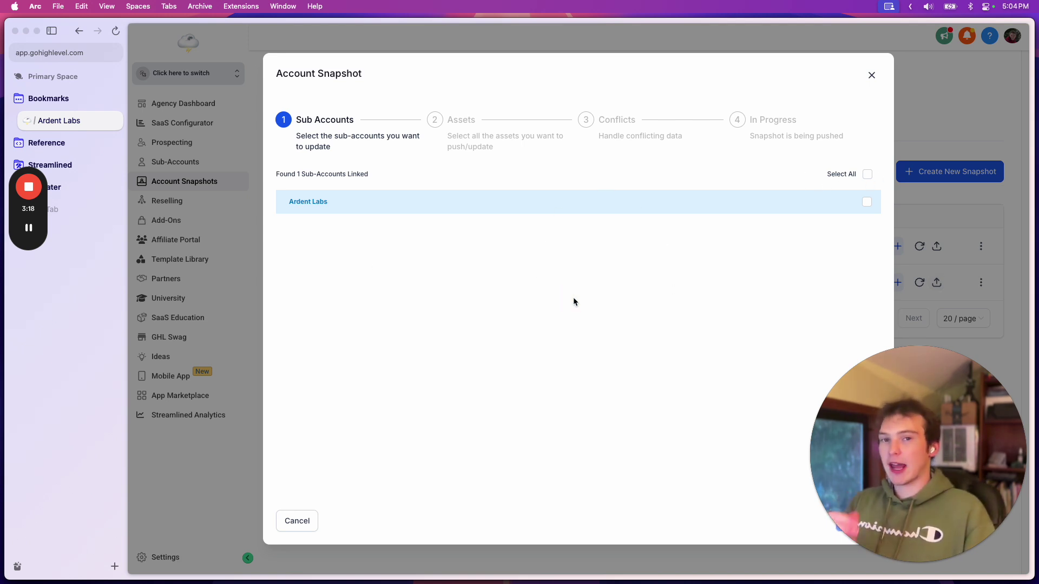
Select all linked sub-accounts and all snapshot assets for the push, and proceed to check conflicts
click(867, 174)
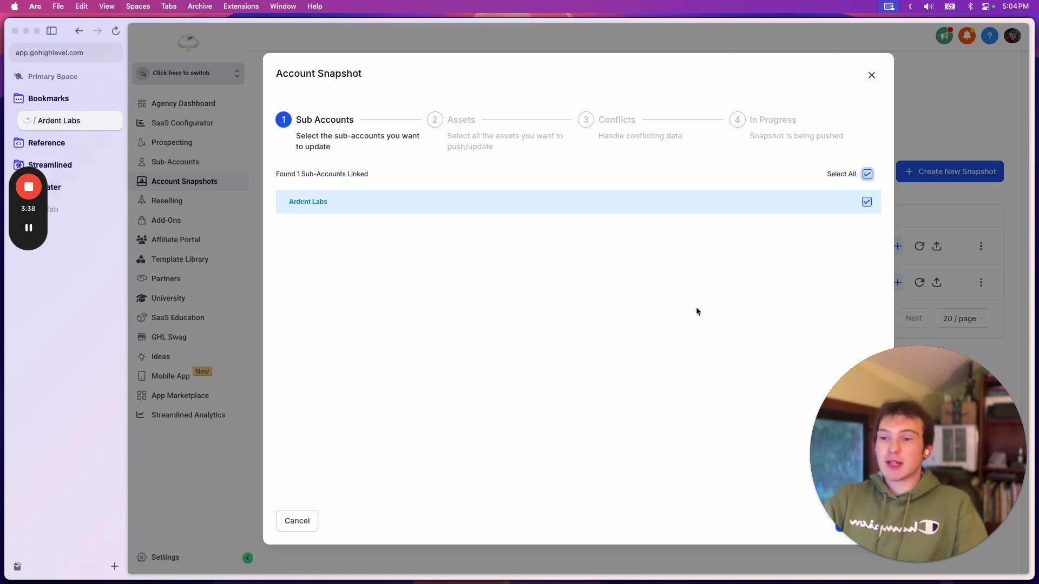
drag(860, 371, 109, 411)
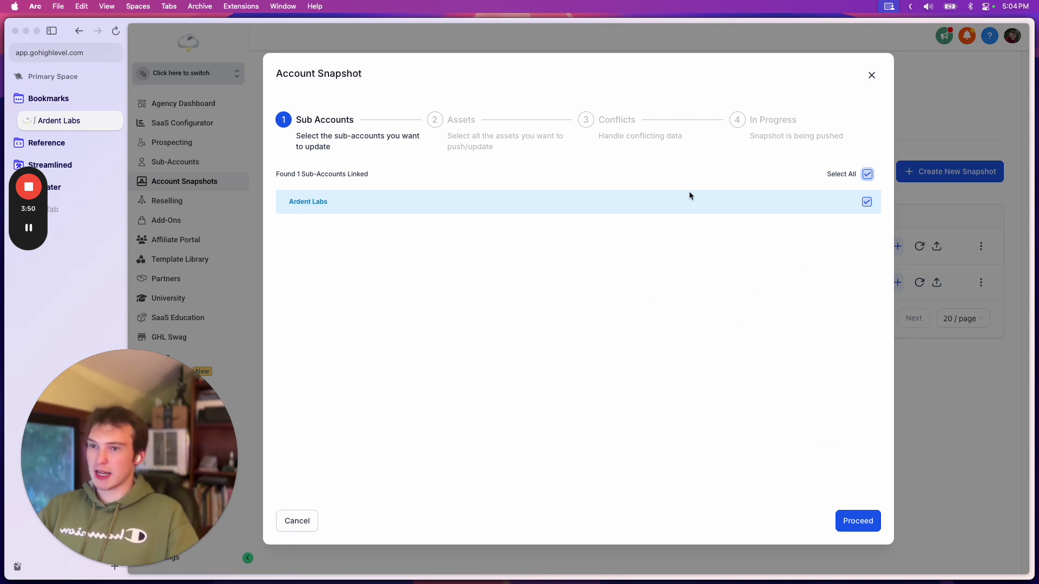
click(869, 519)
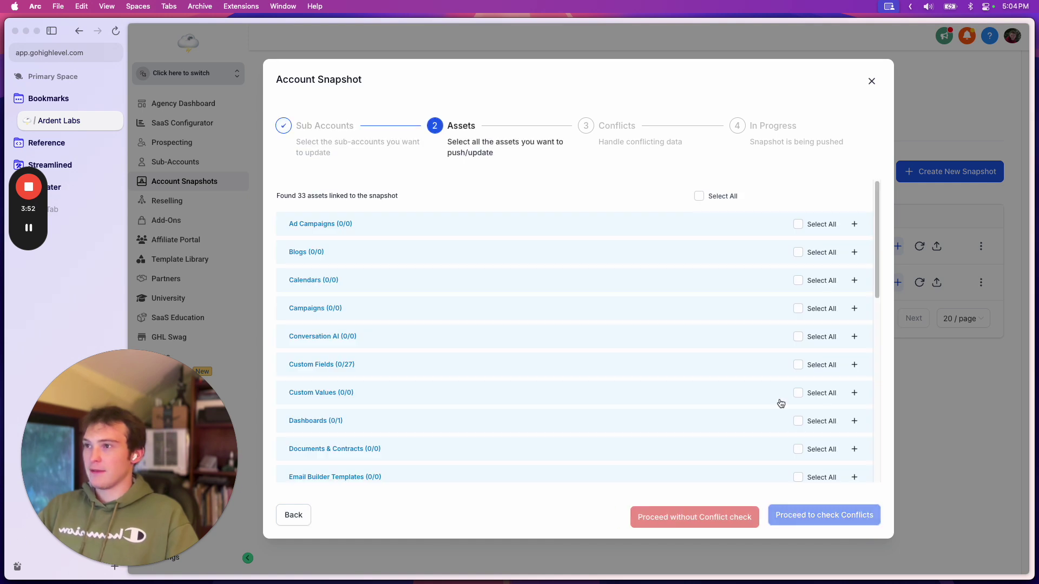
click(699, 196)
scroll(706, 451, down, 10)
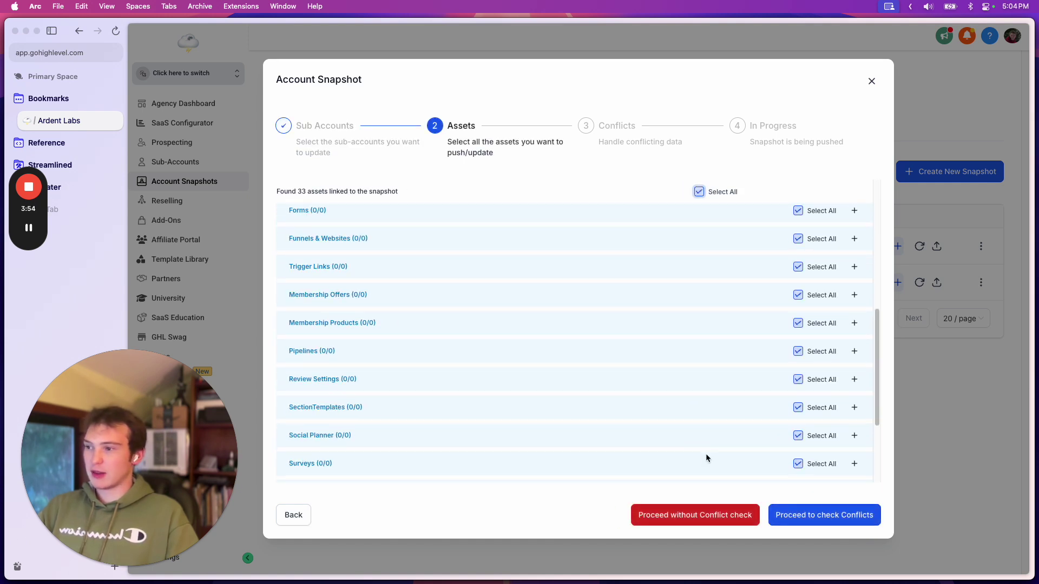
click(832, 515)
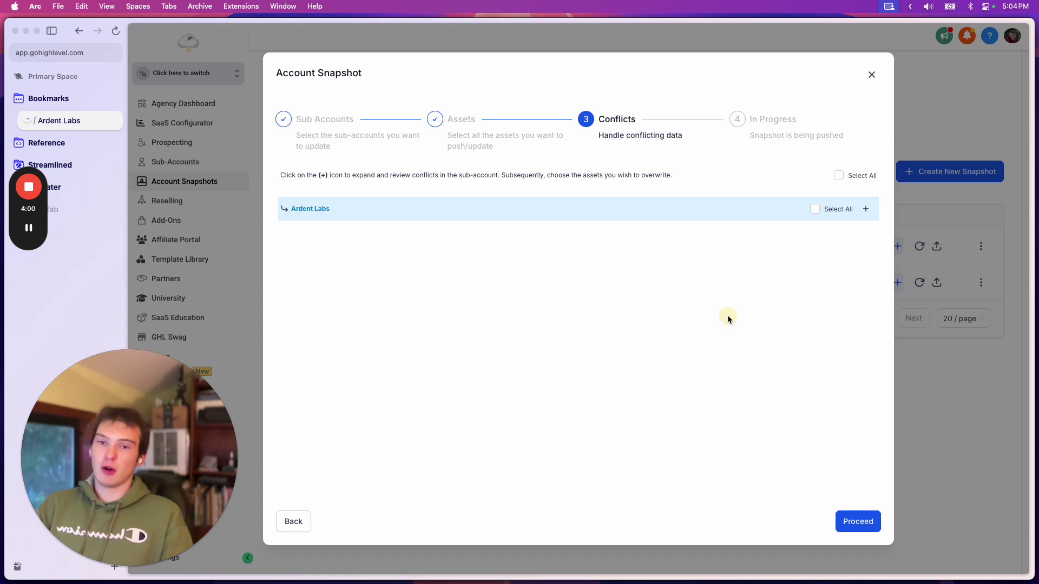
Try marking all conflicting Ardent Labs assets for overwriting, clear the selection, and close the snapshot push without proceeding
click(838, 175)
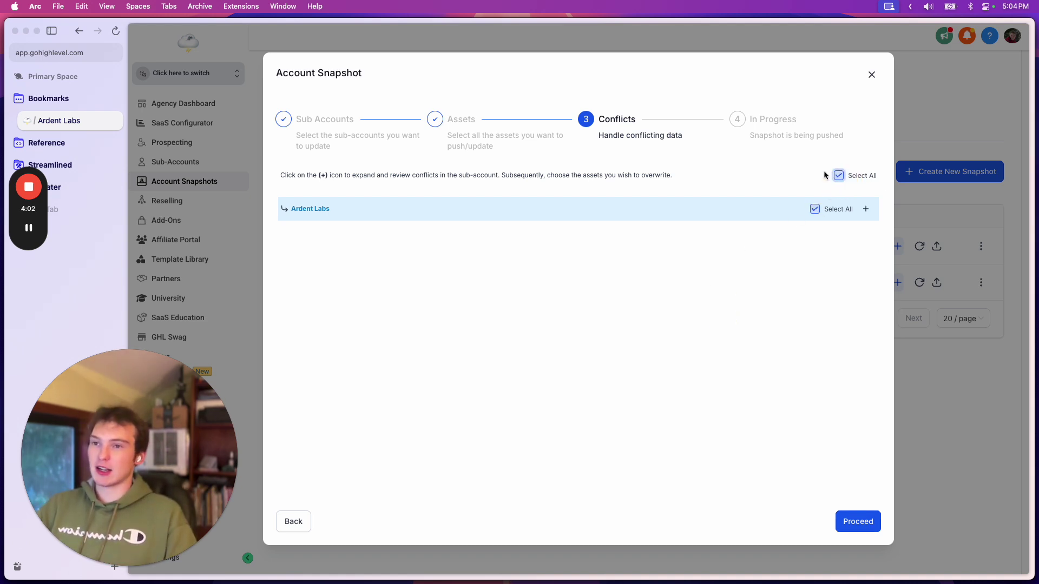
click(839, 175)
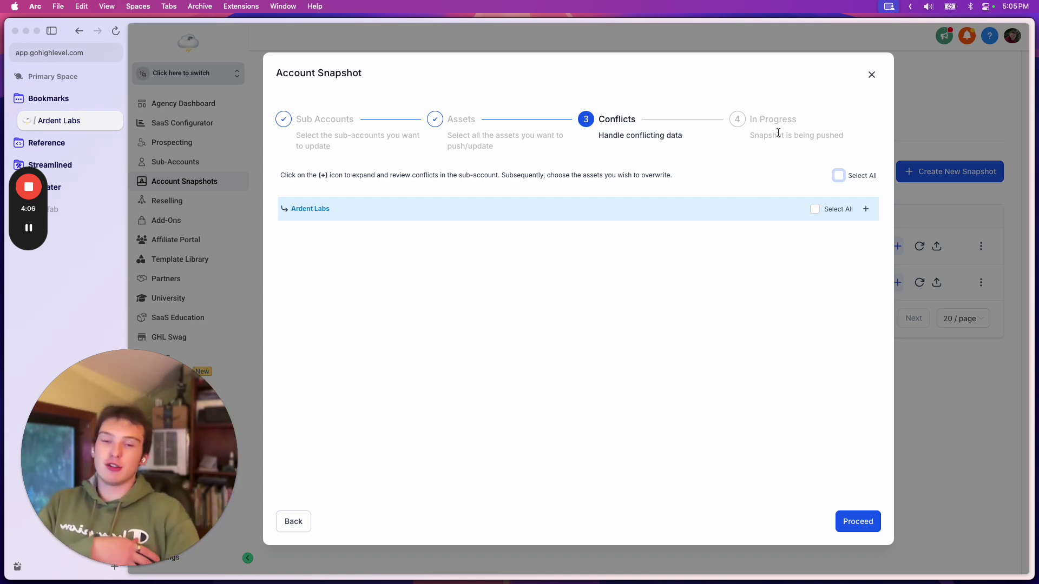
click(872, 74)
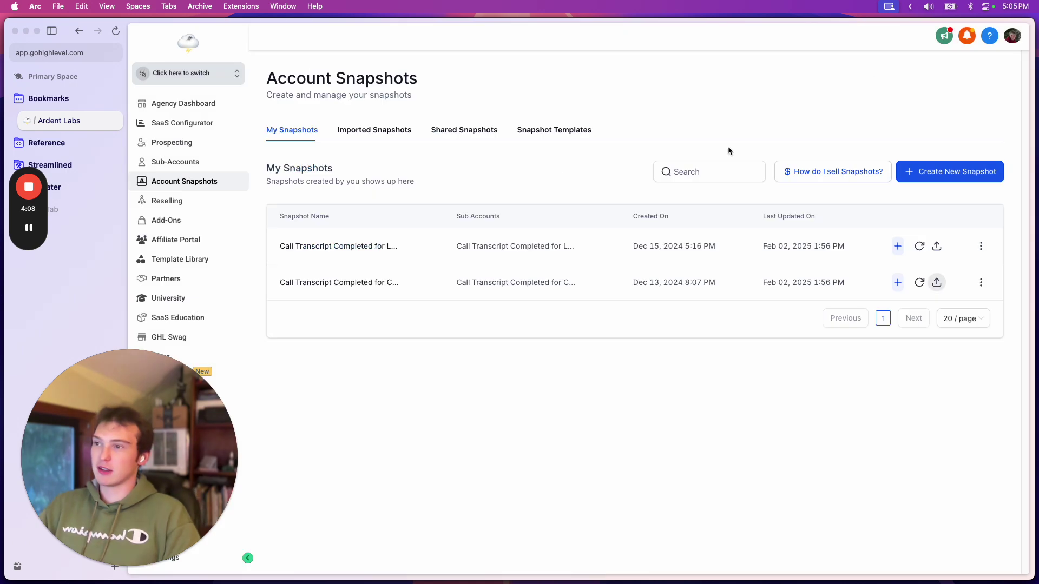